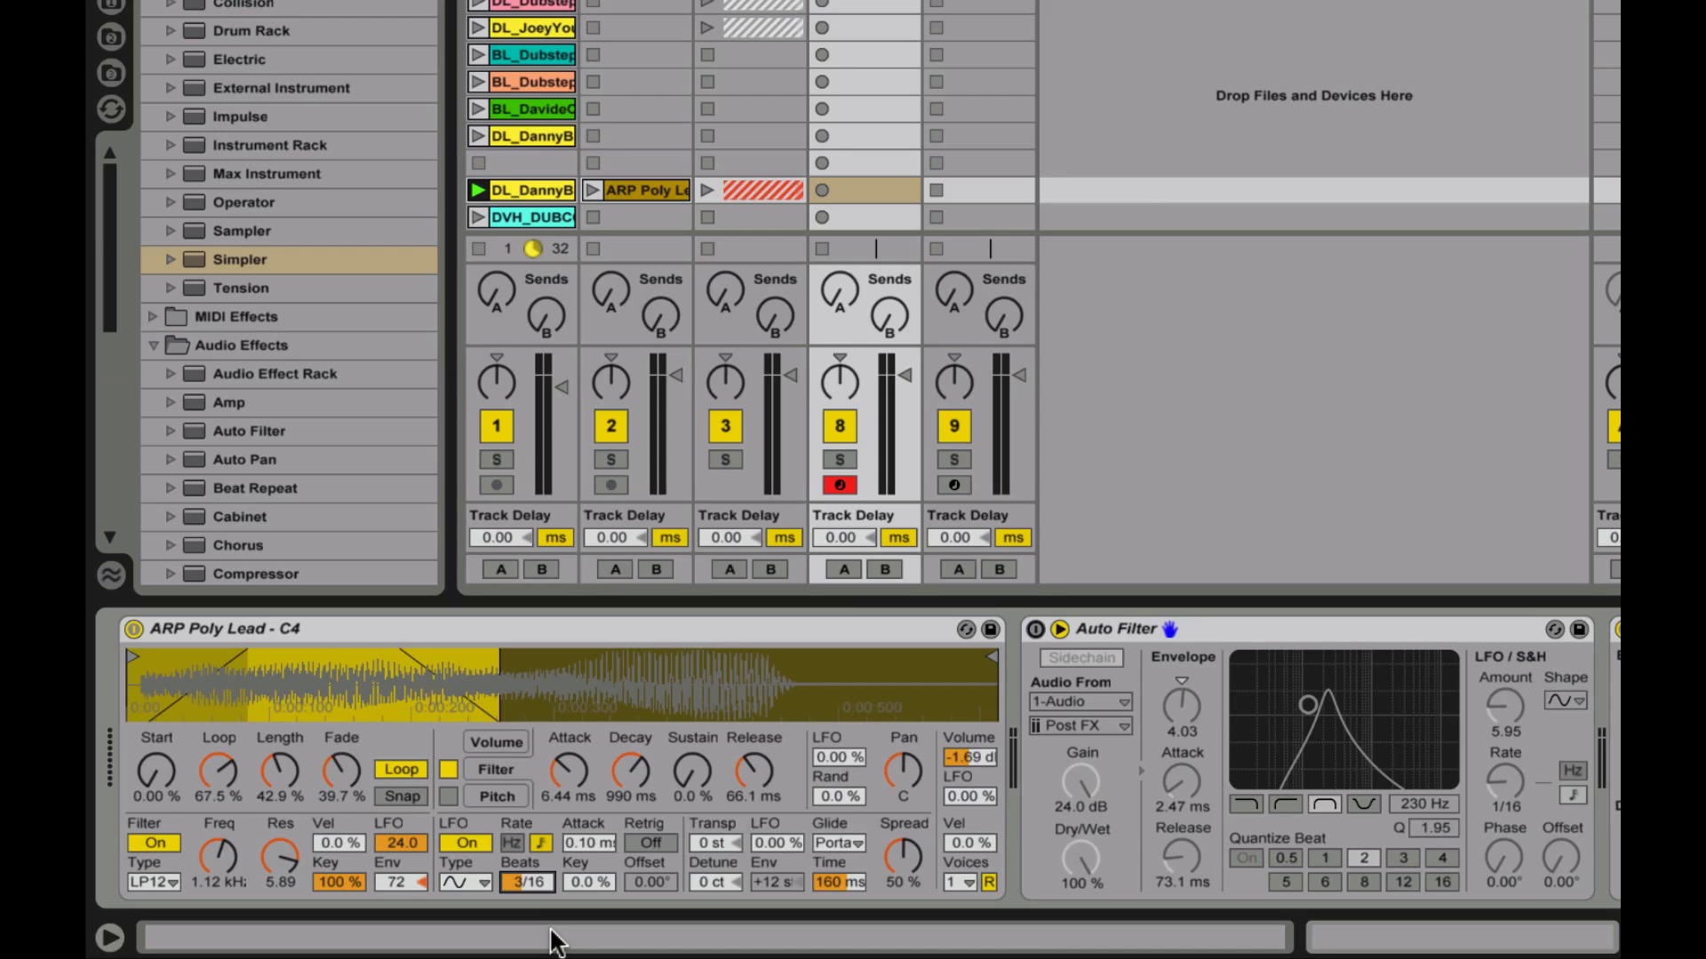
# Turn off the LFO, the filter envelope and the filter in the ARP Poly Lead Simpler.
pyautogui.click(460, 838)
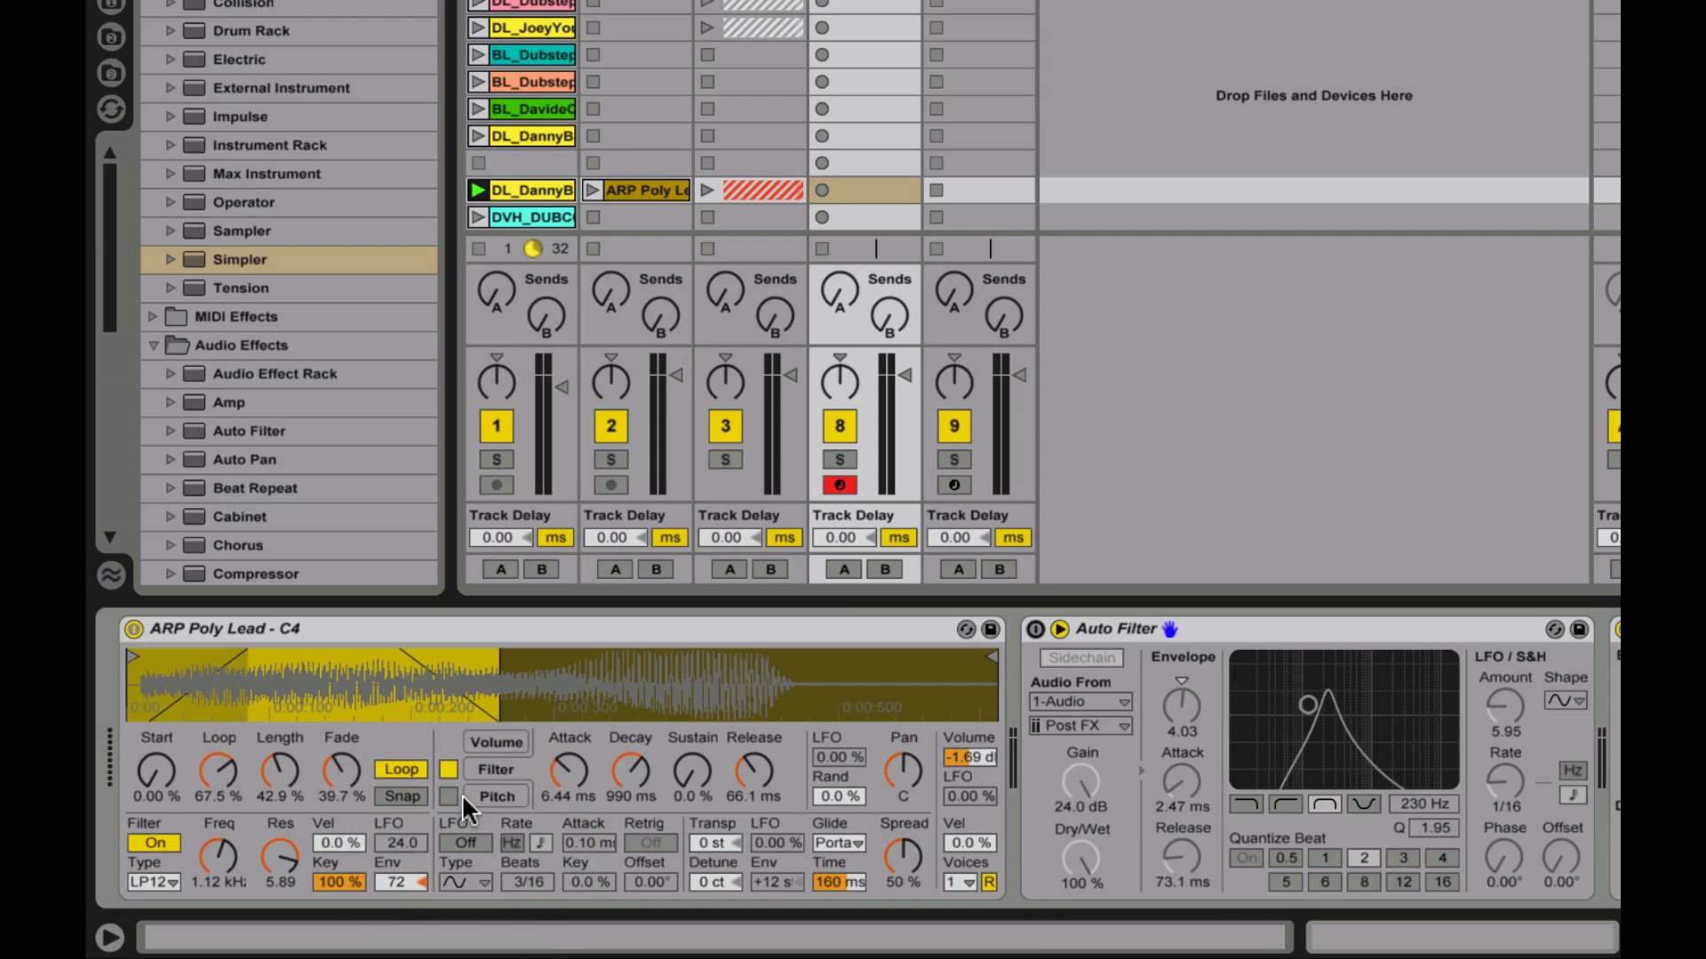
pyautogui.click(447, 767)
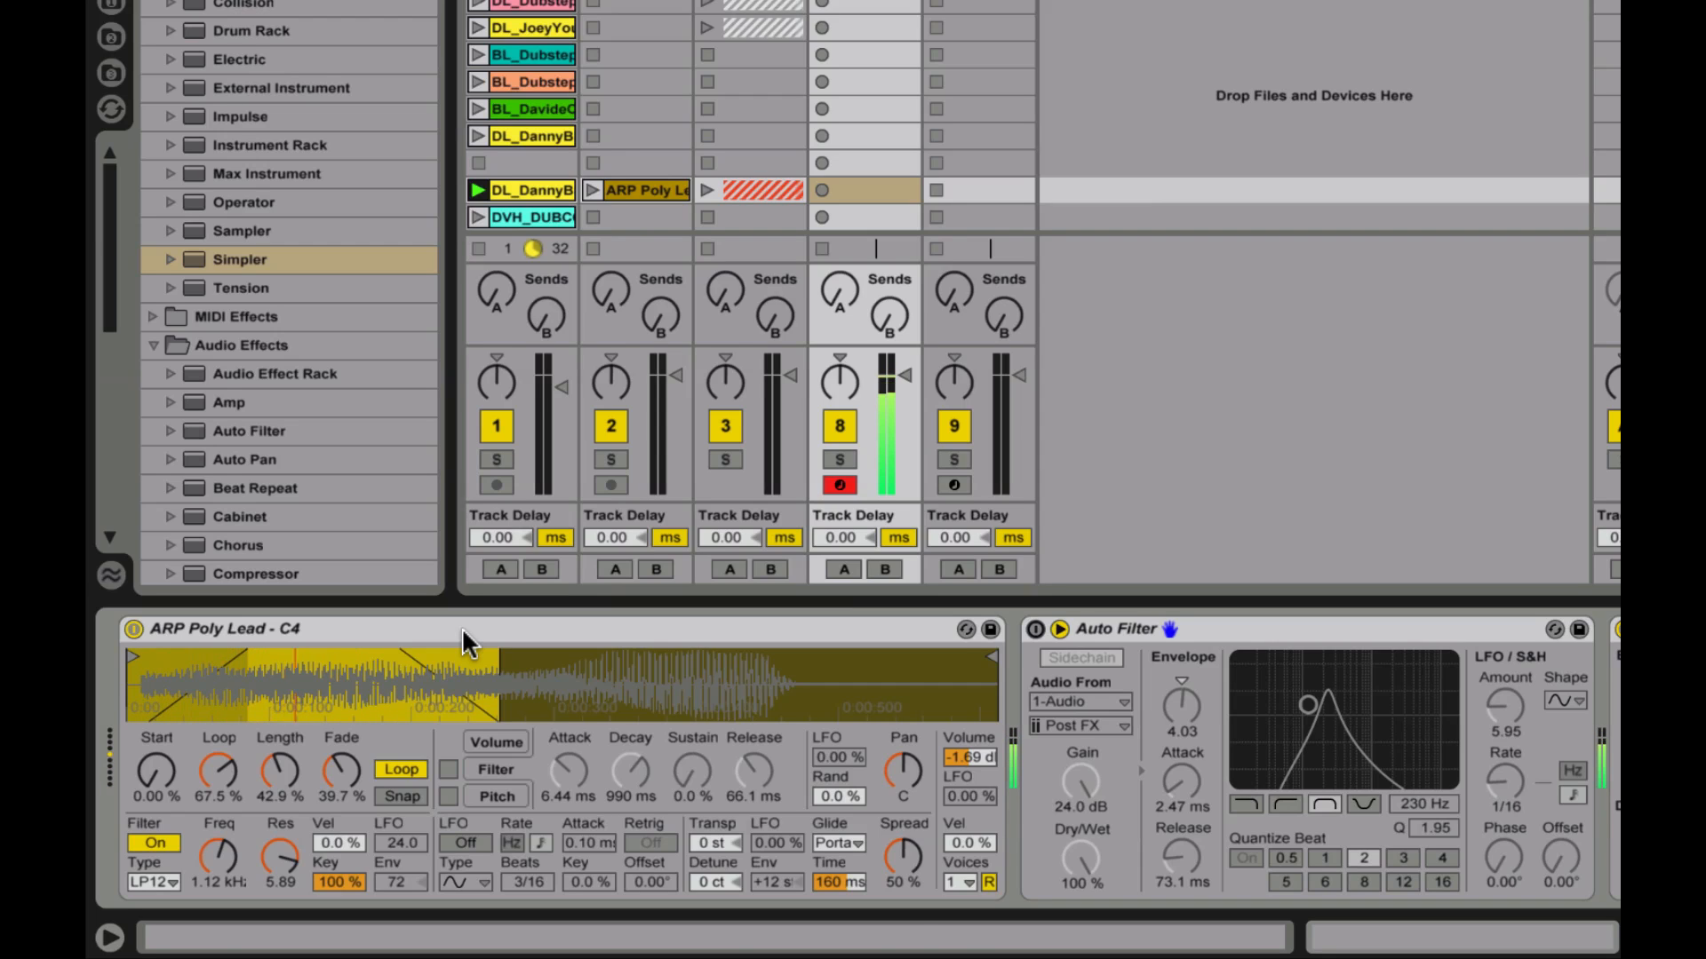
pyautogui.click(1214, 628)
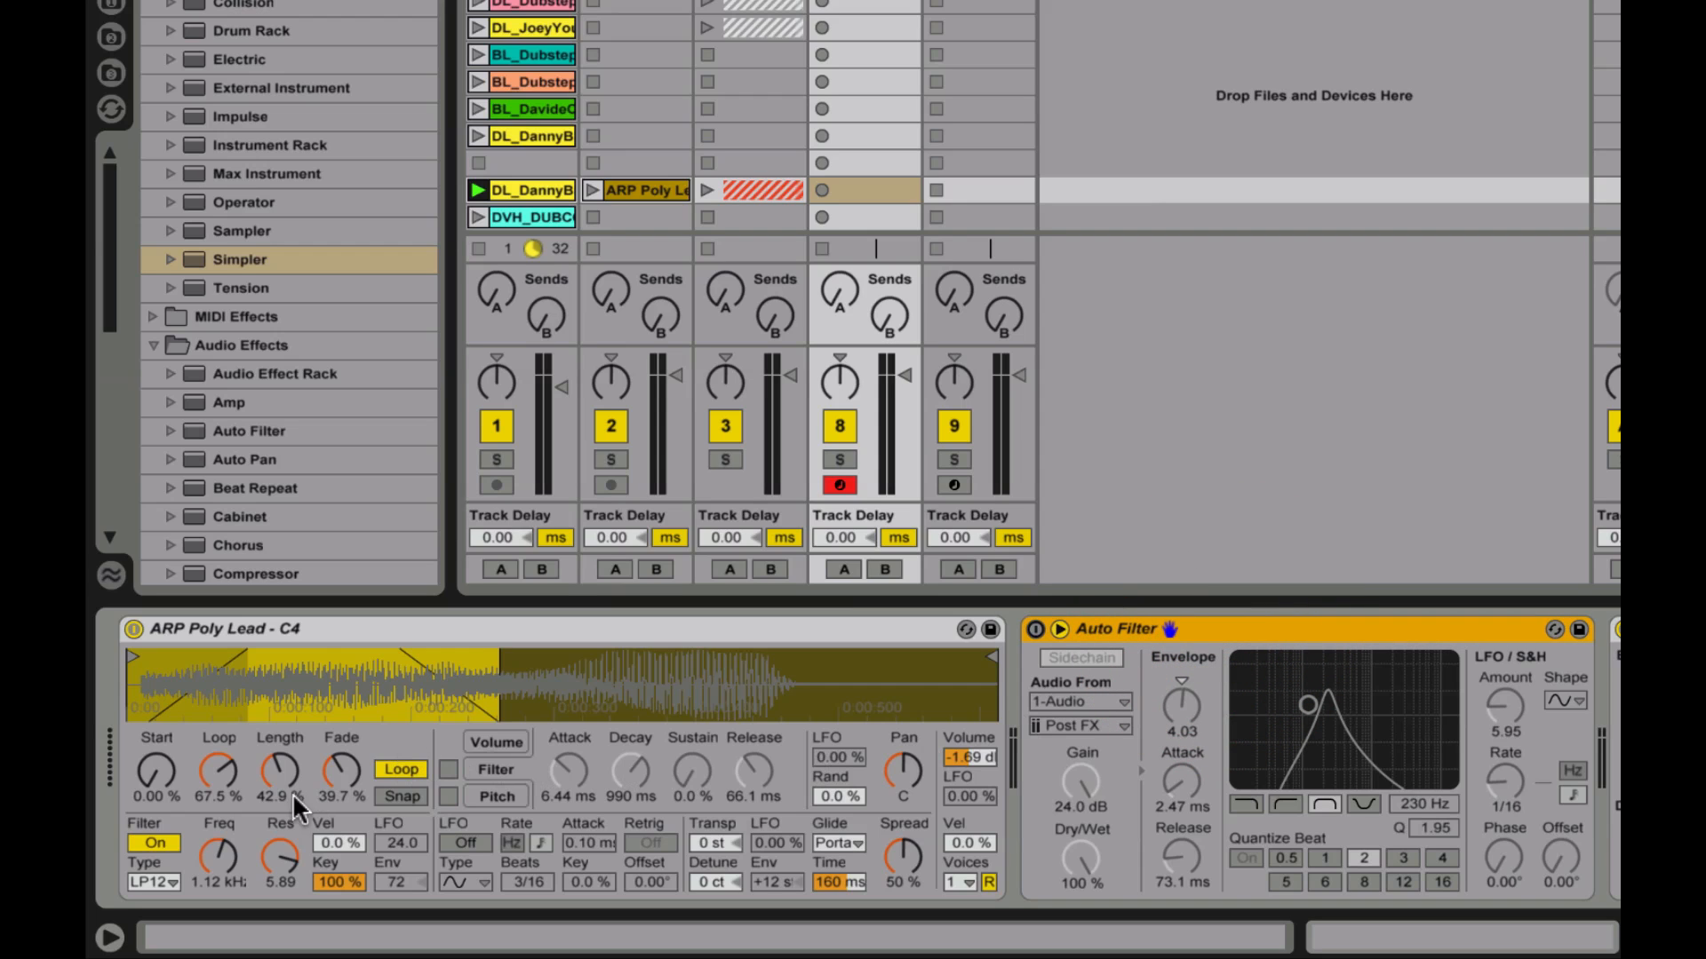
pyautogui.click(153, 843)
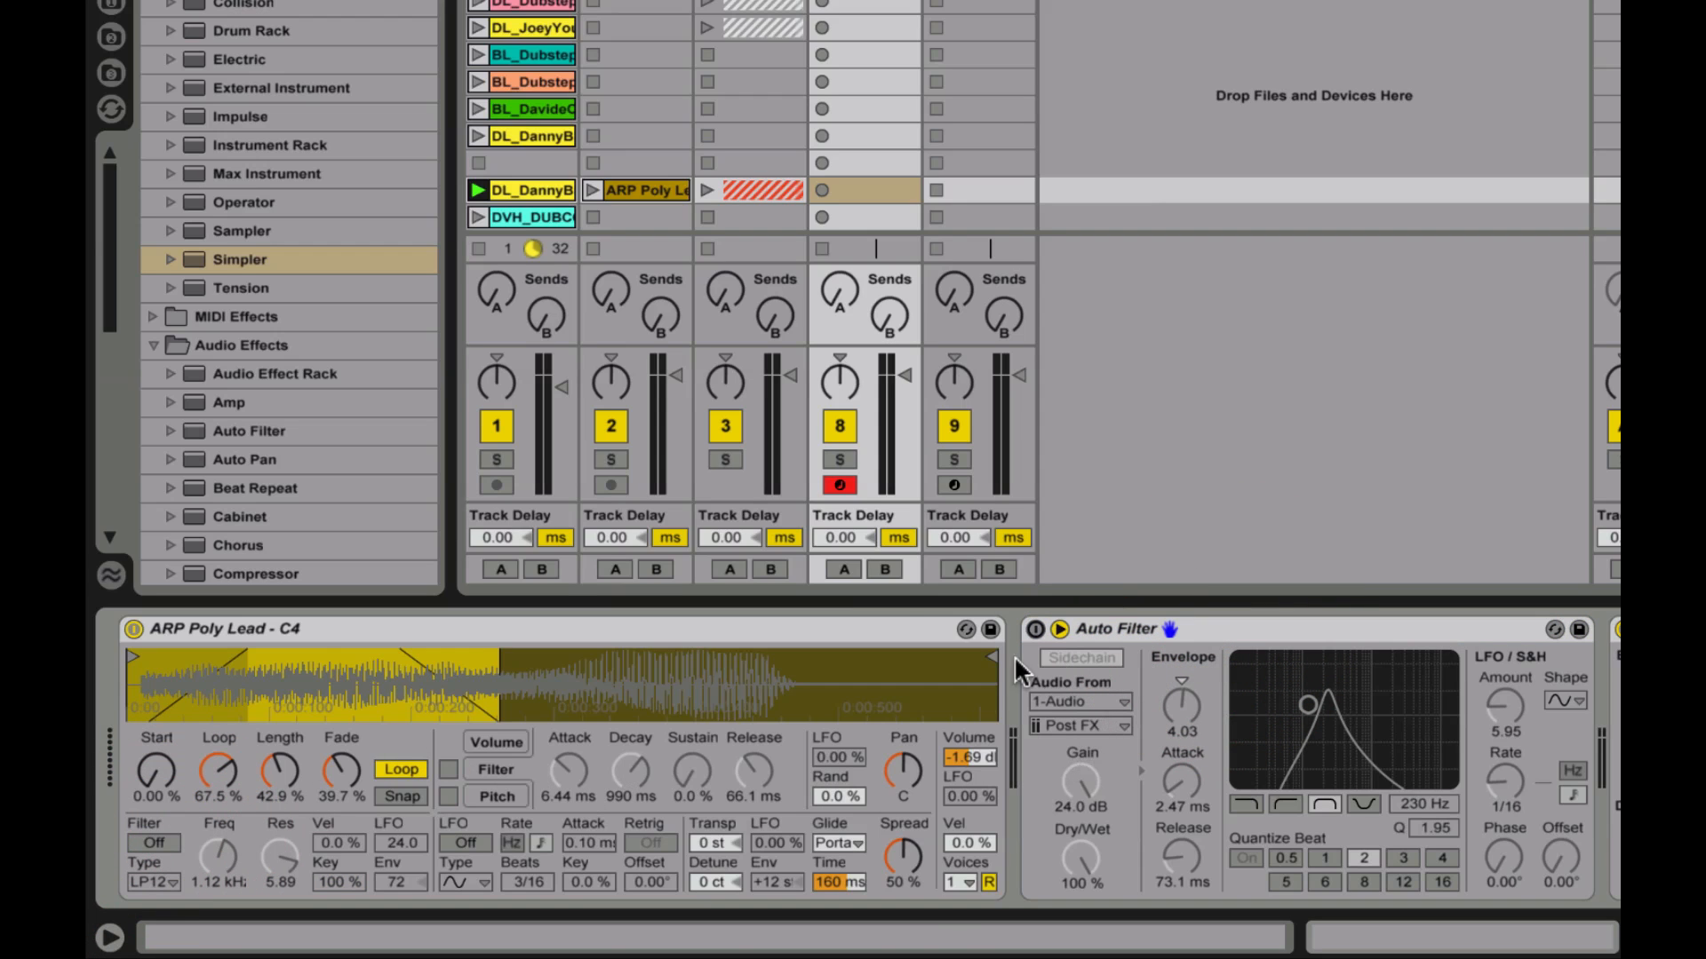
pyautogui.click(881, 627)
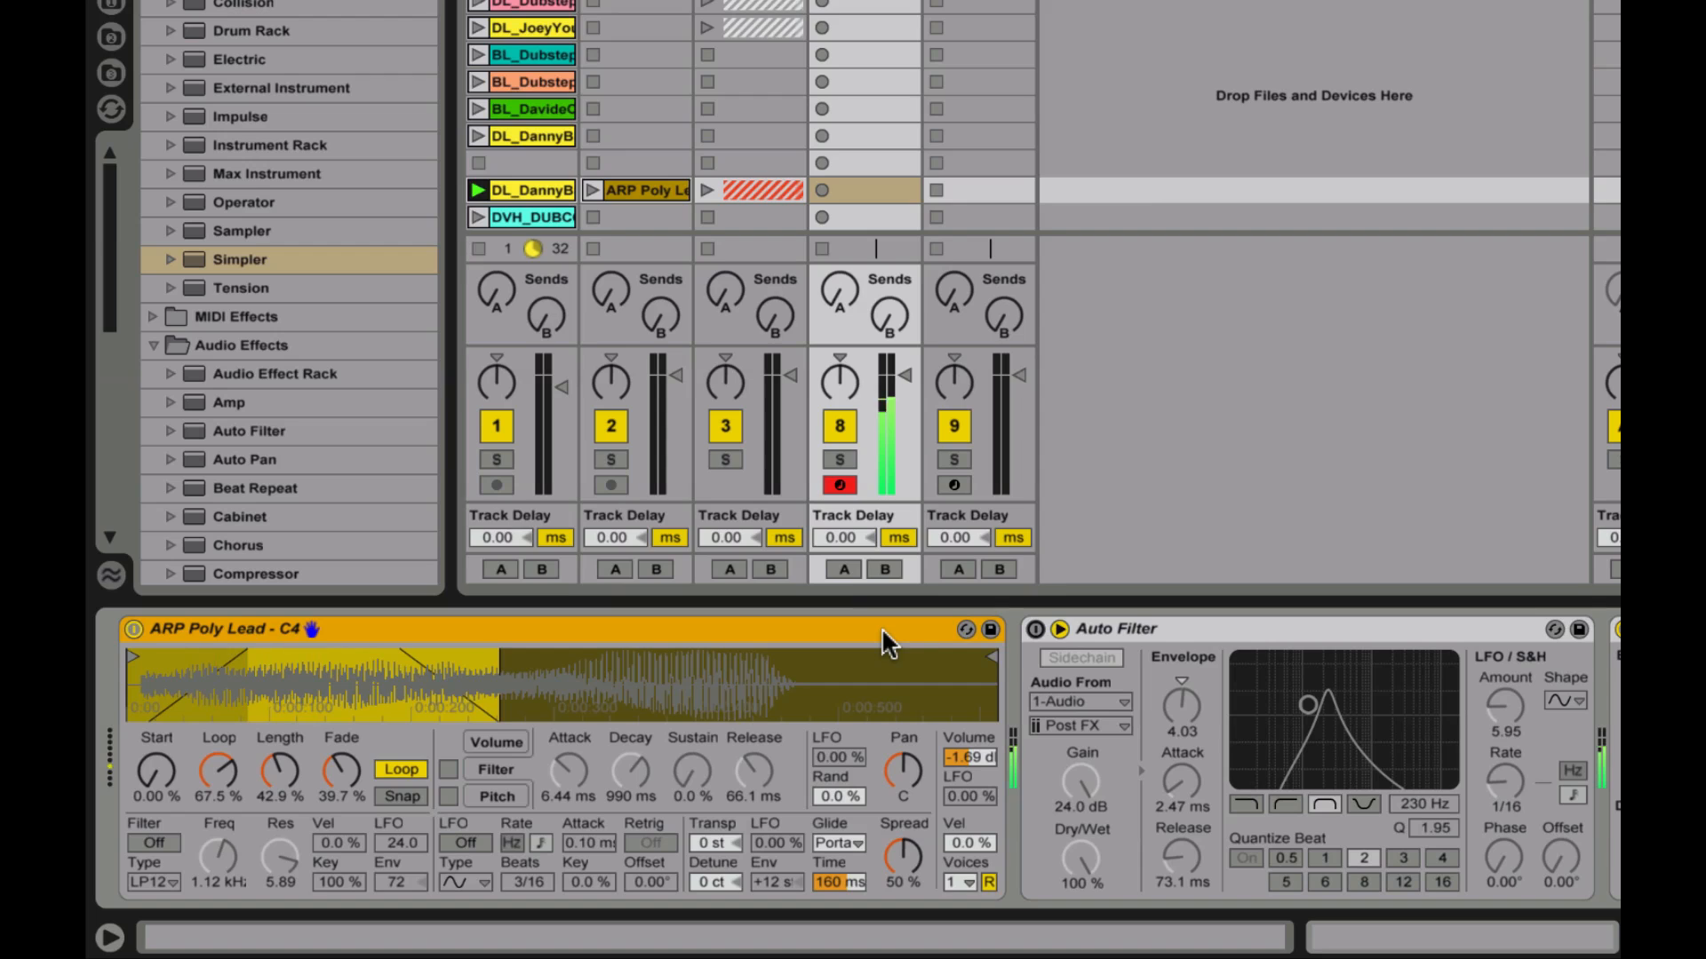
# Enable the Auto Filter as a low-pass at 829 Hz with Q 2.44, using an LFO amount of 10.5 at a 1/4 rate.
pyautogui.click(1036, 629)
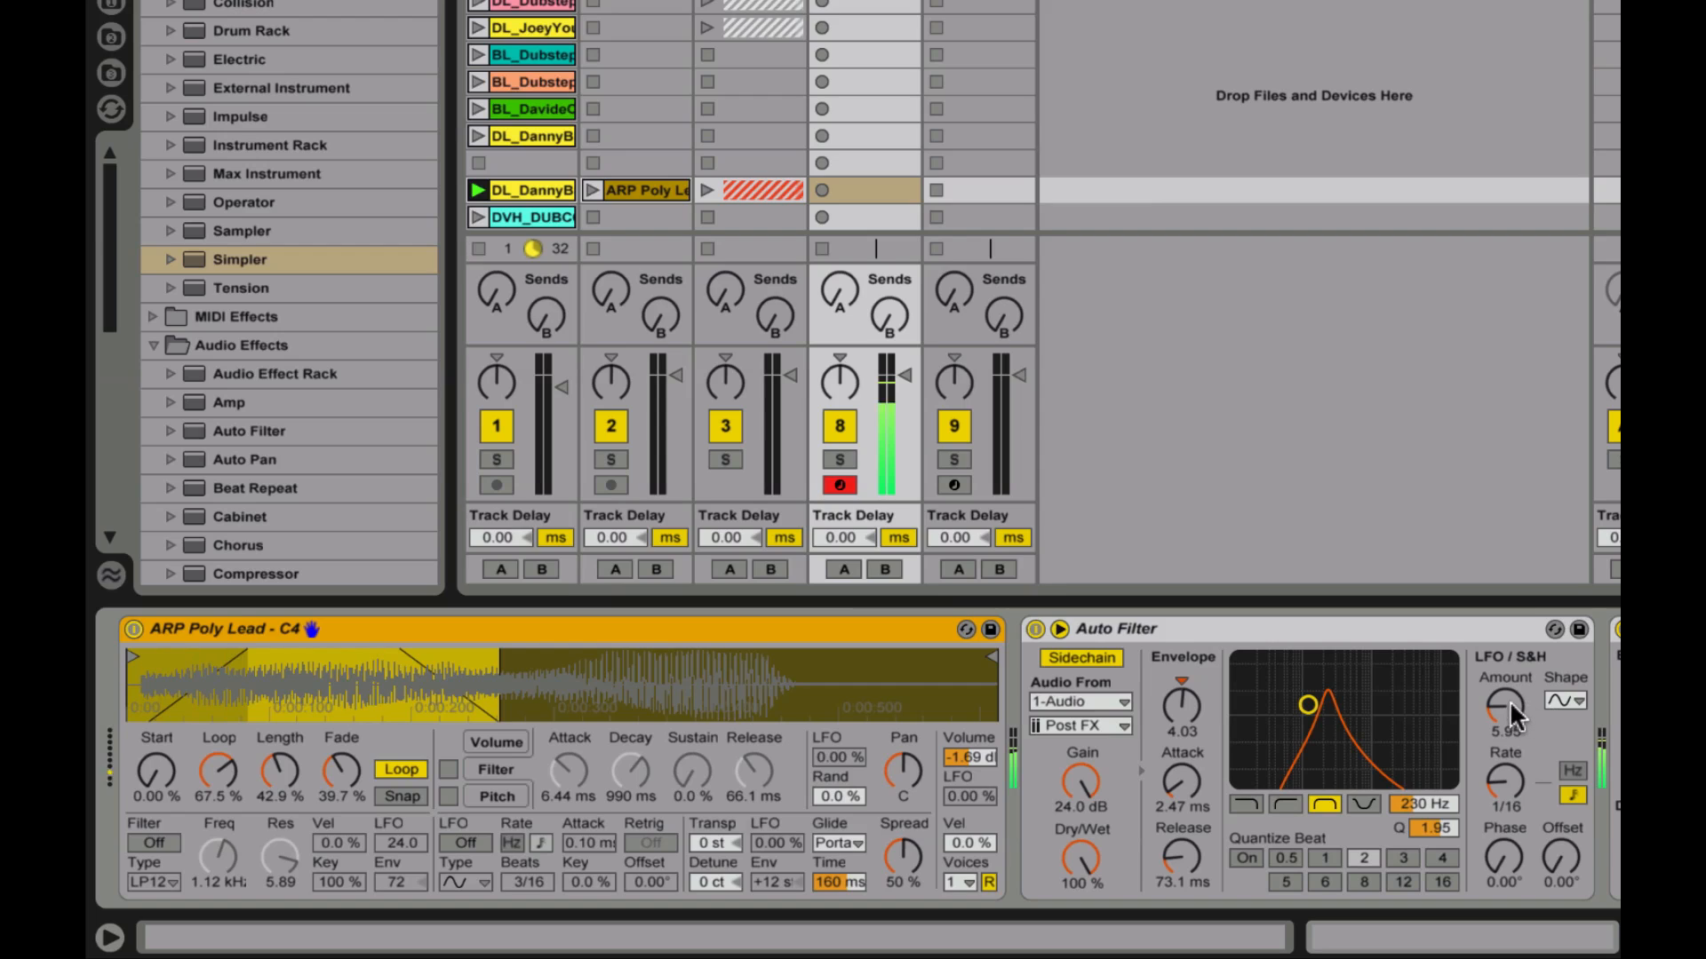
pyautogui.moveTo(1506, 704); pyautogui.dragTo(1501, 782)
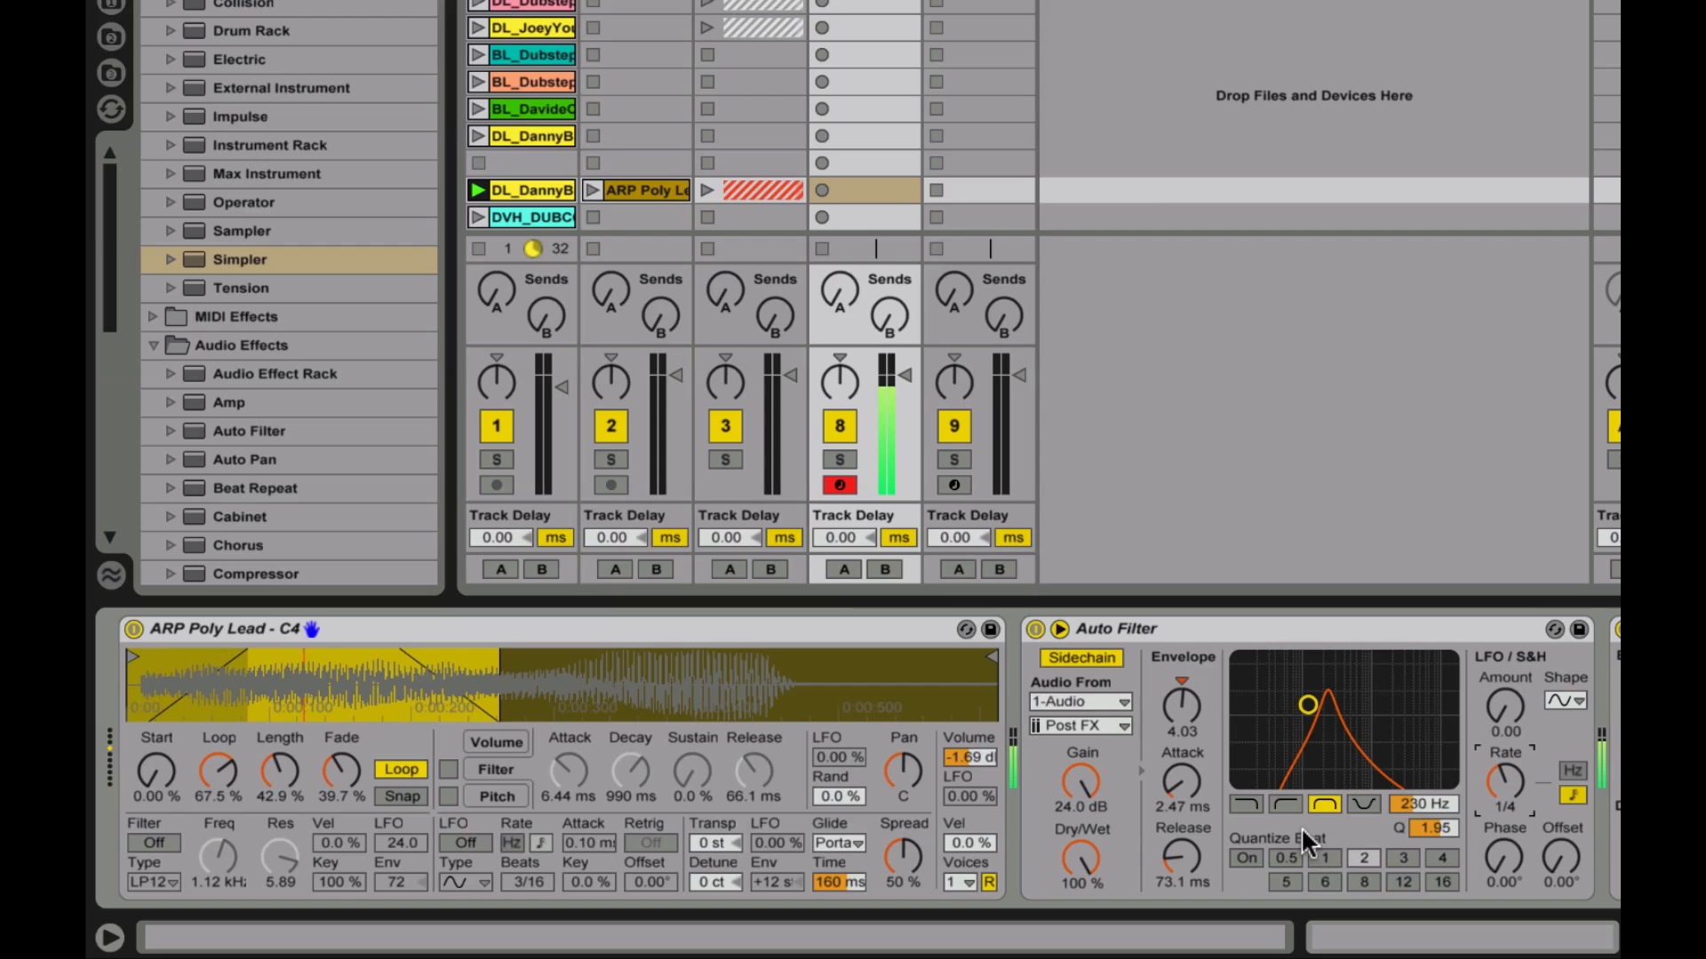
pyautogui.click(1246, 805)
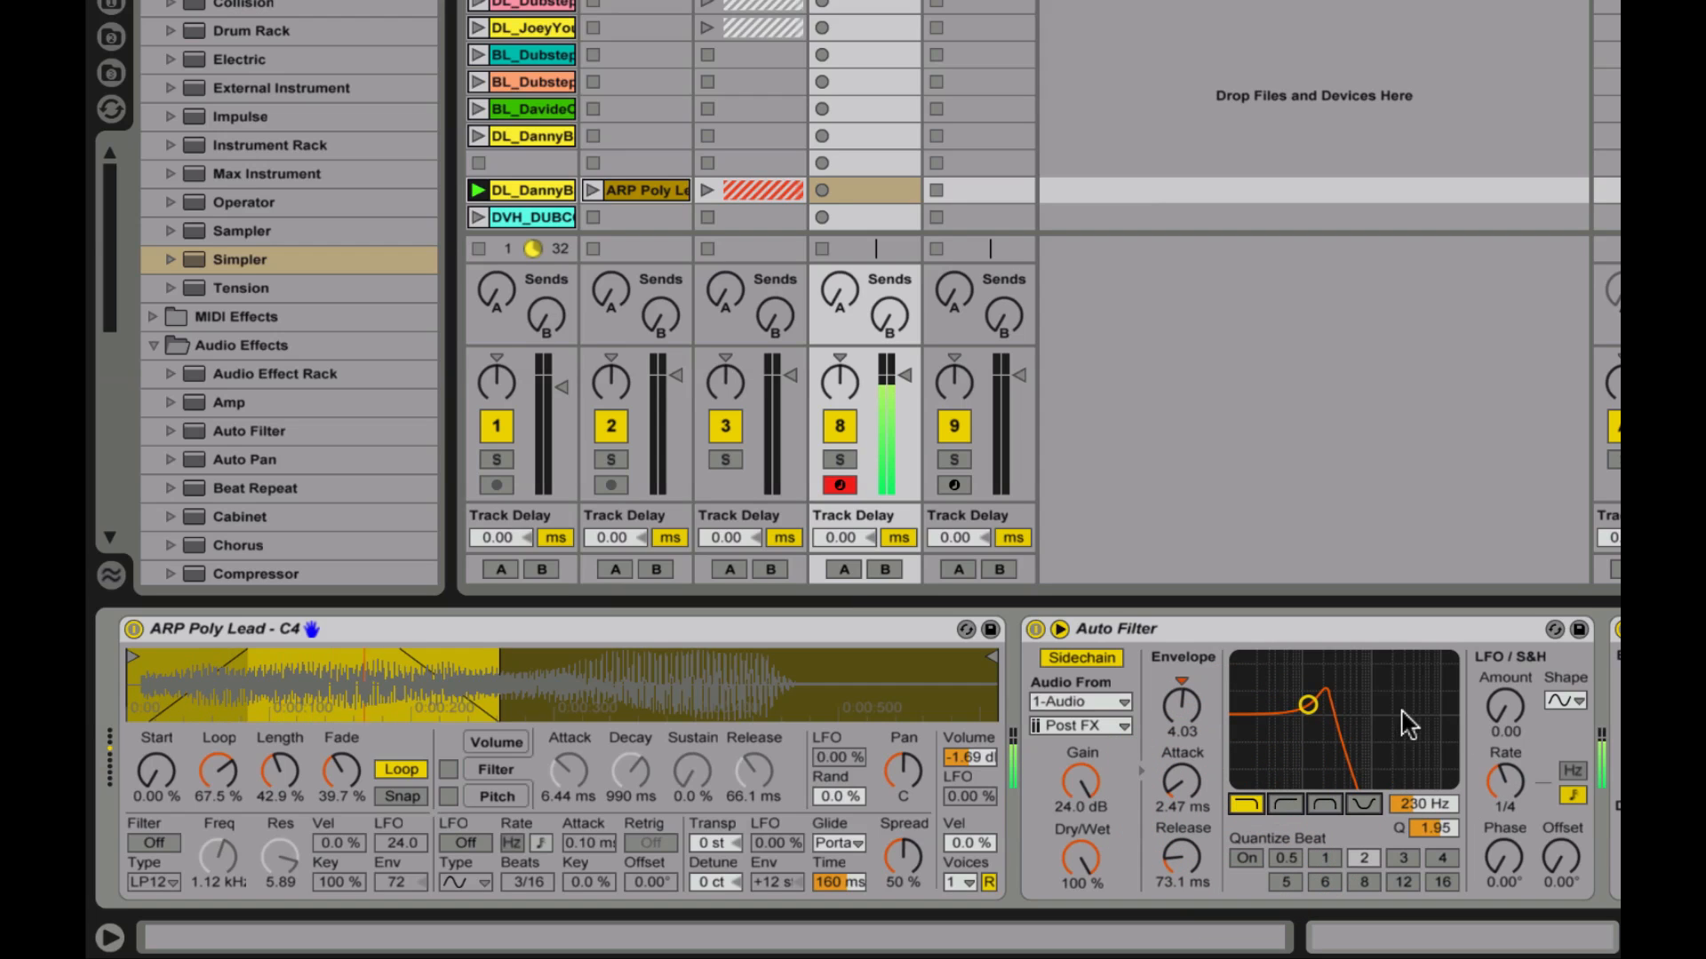
pyautogui.moveTo(1310, 706); pyautogui.dragTo(1348, 685)
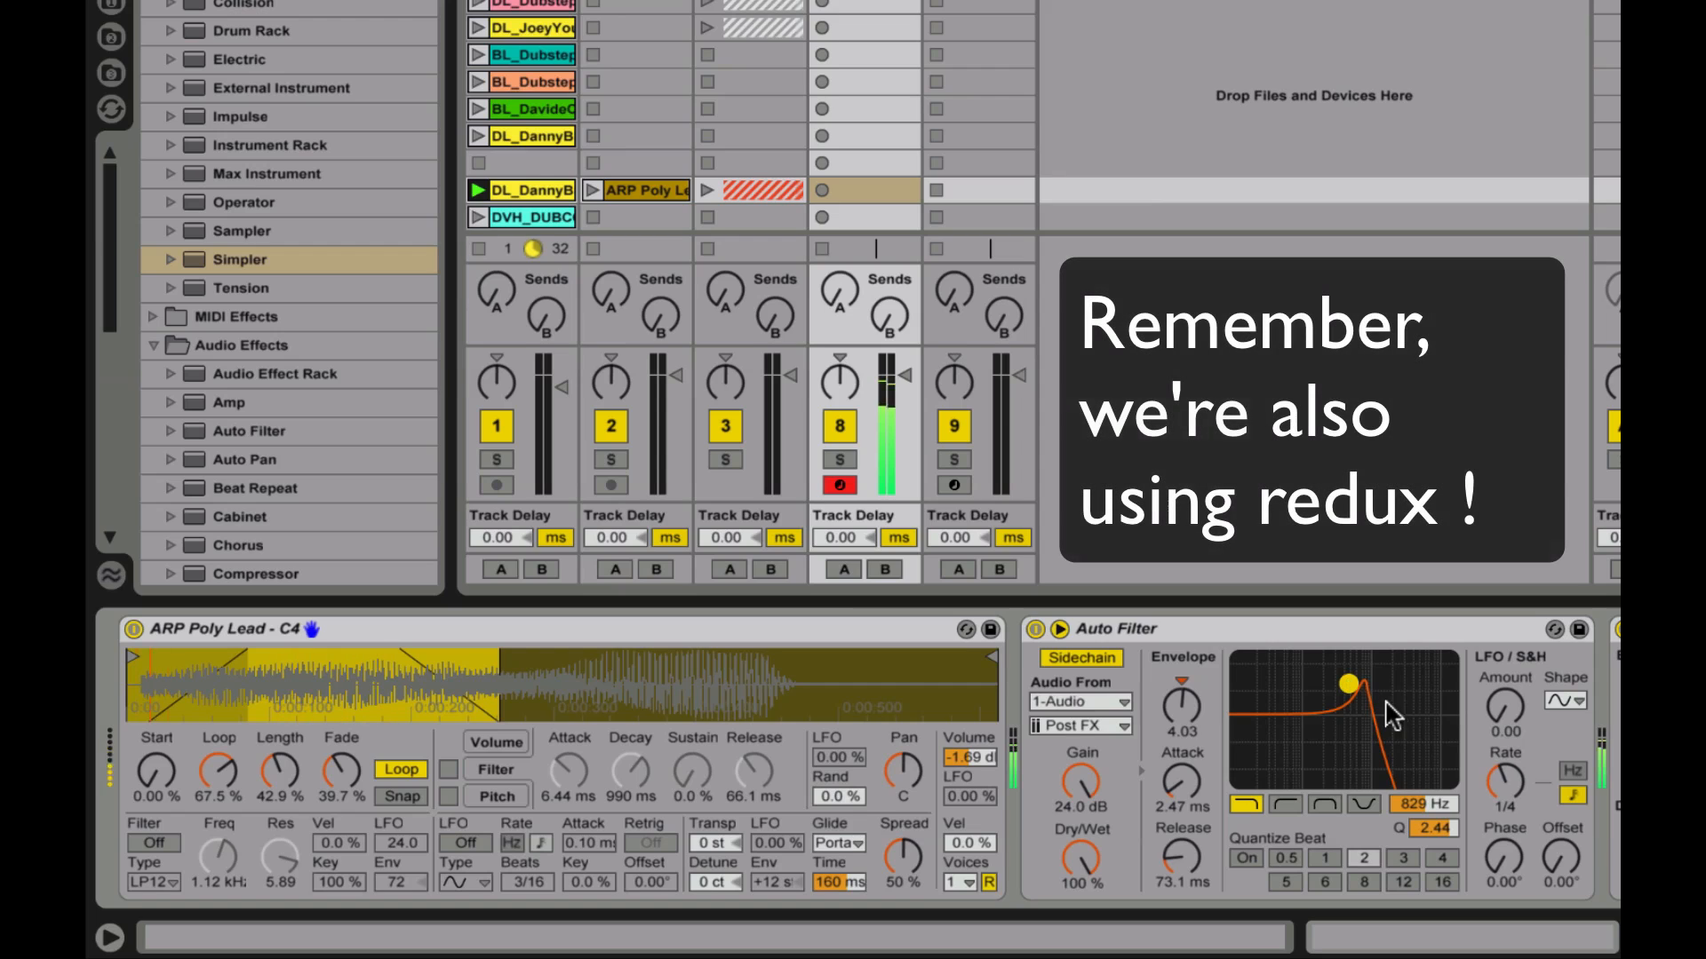
pyautogui.moveTo(1504, 715); pyautogui.dragTo(1504, 693)
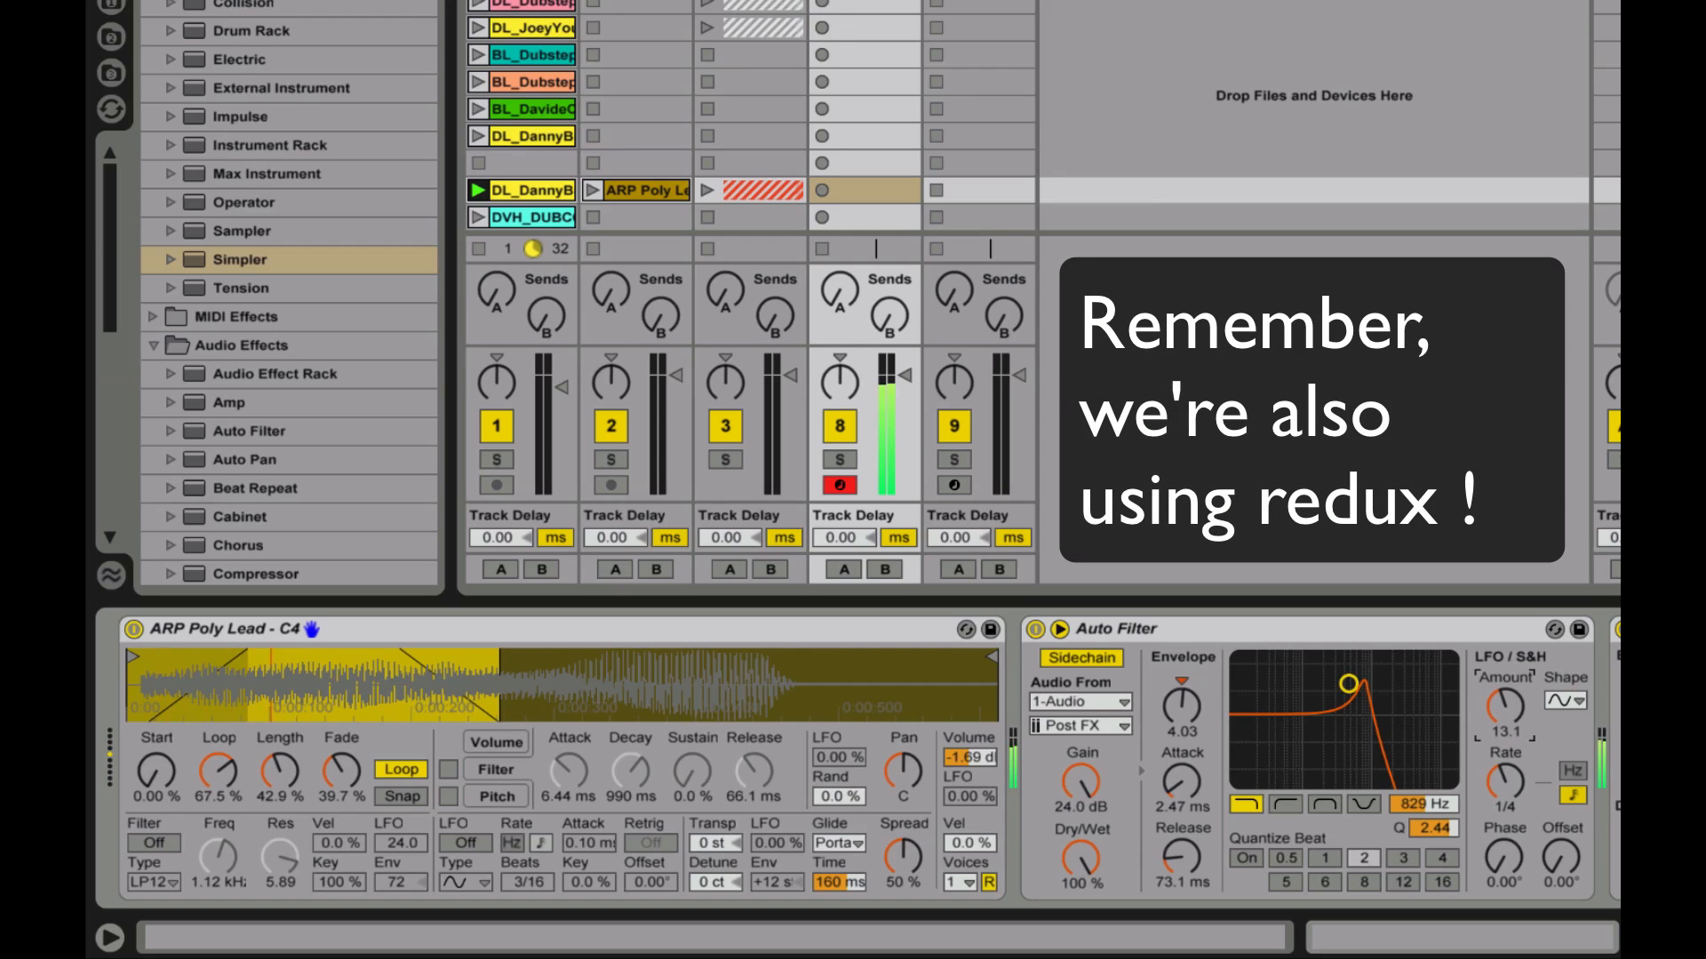
pyautogui.moveTo(1503, 693); pyautogui.dragTo(1504, 694)
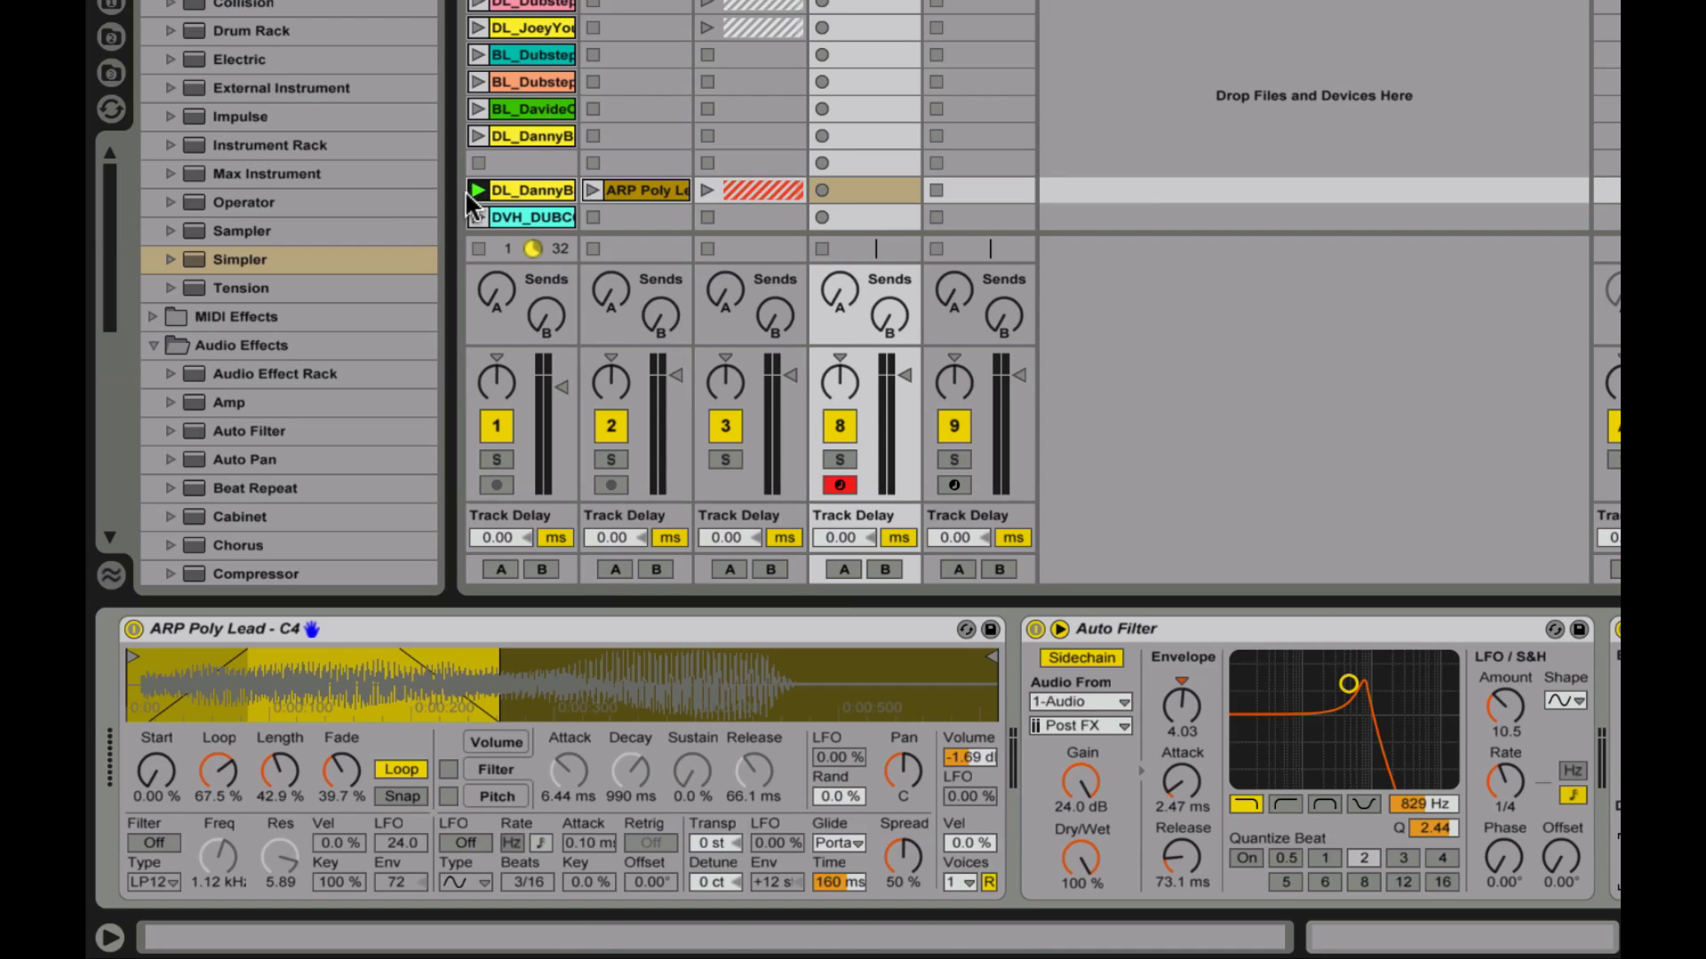
# Relaunch the DL_DannyB drum loop on track 1, show track 8's devices again and mute track 1.
pyautogui.click(480, 189)
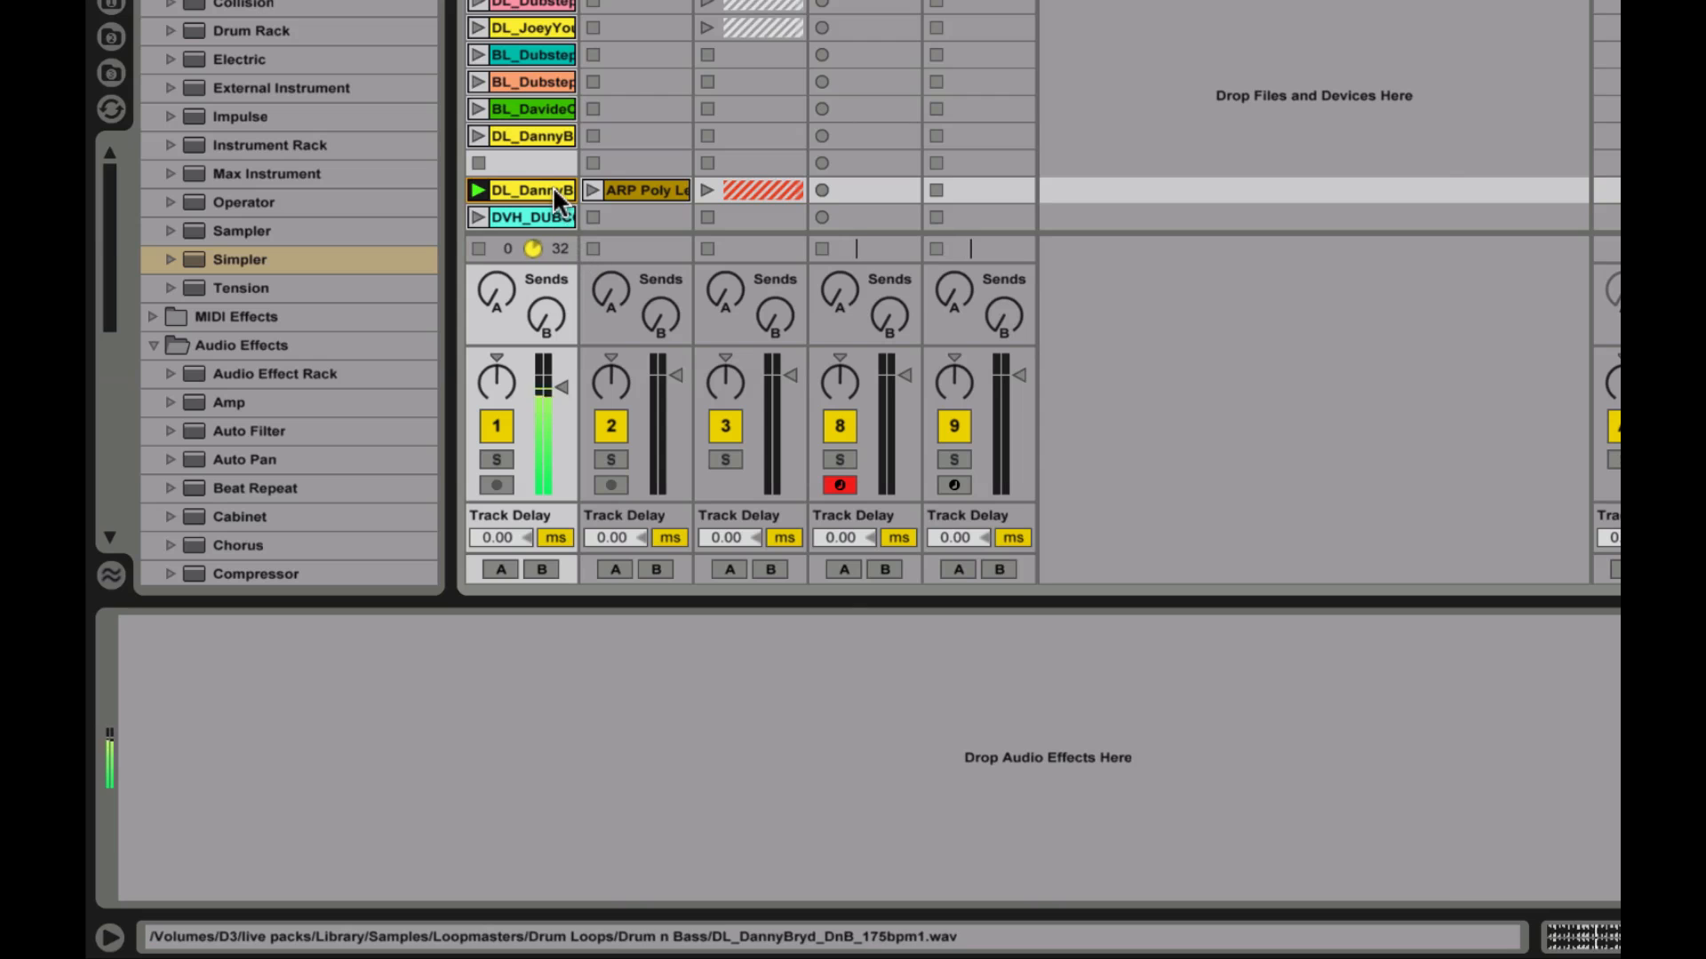
pyautogui.click(864, 190)
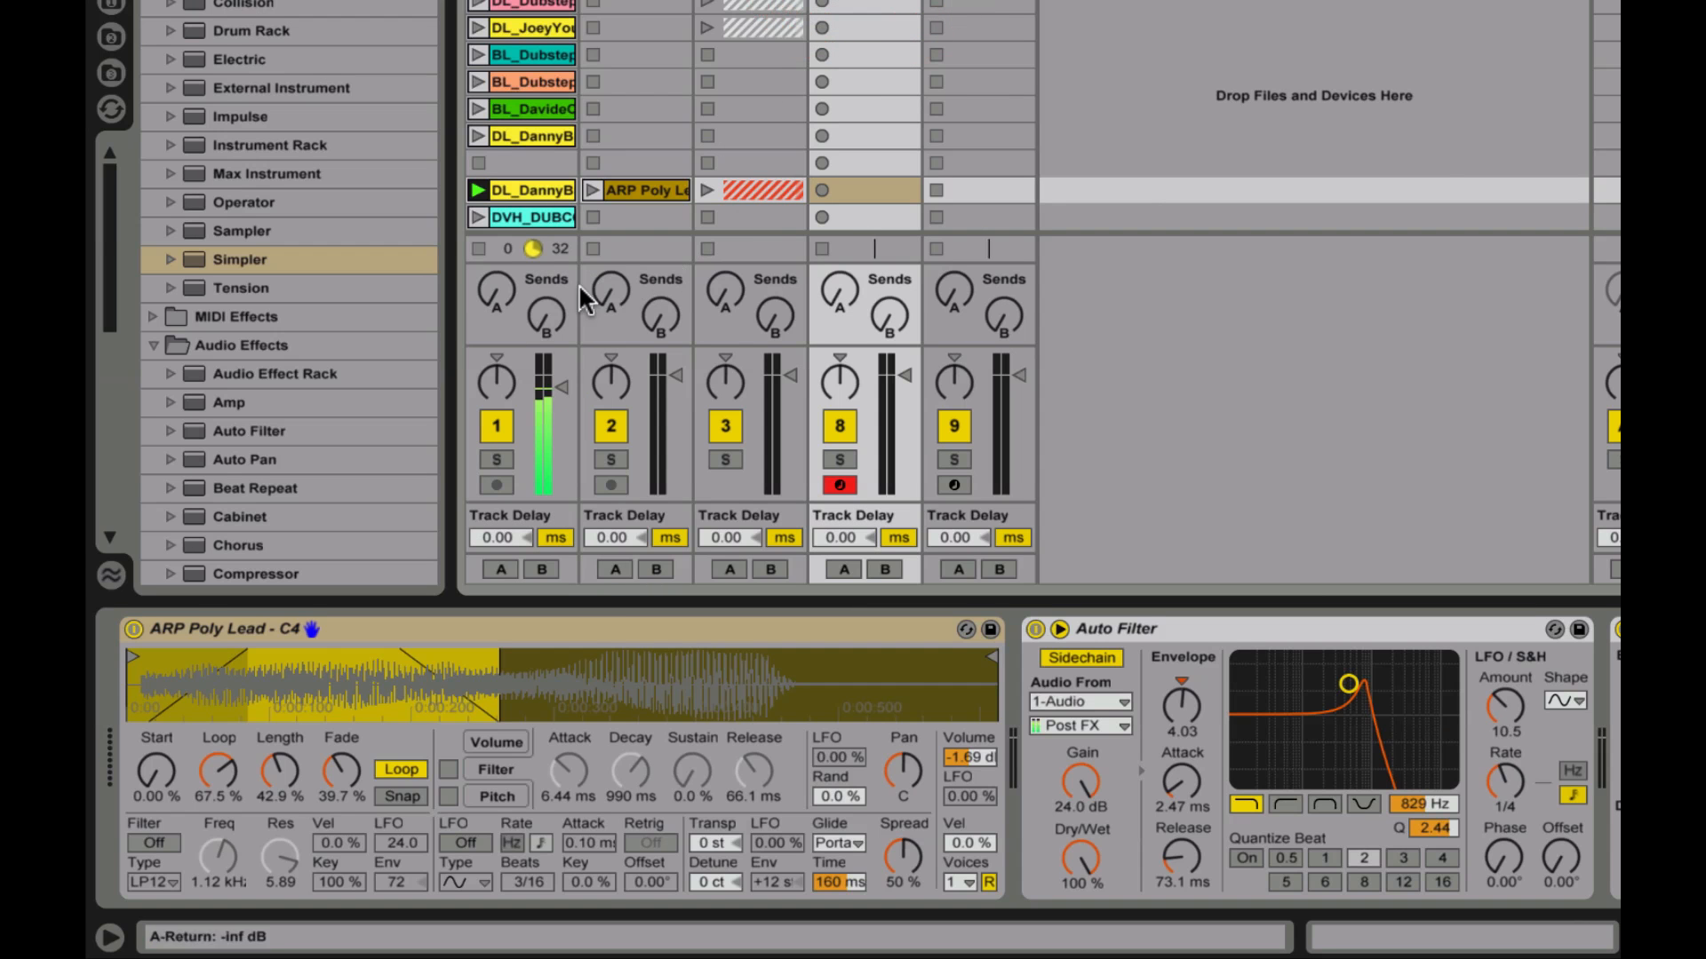
pyautogui.click(496, 426)
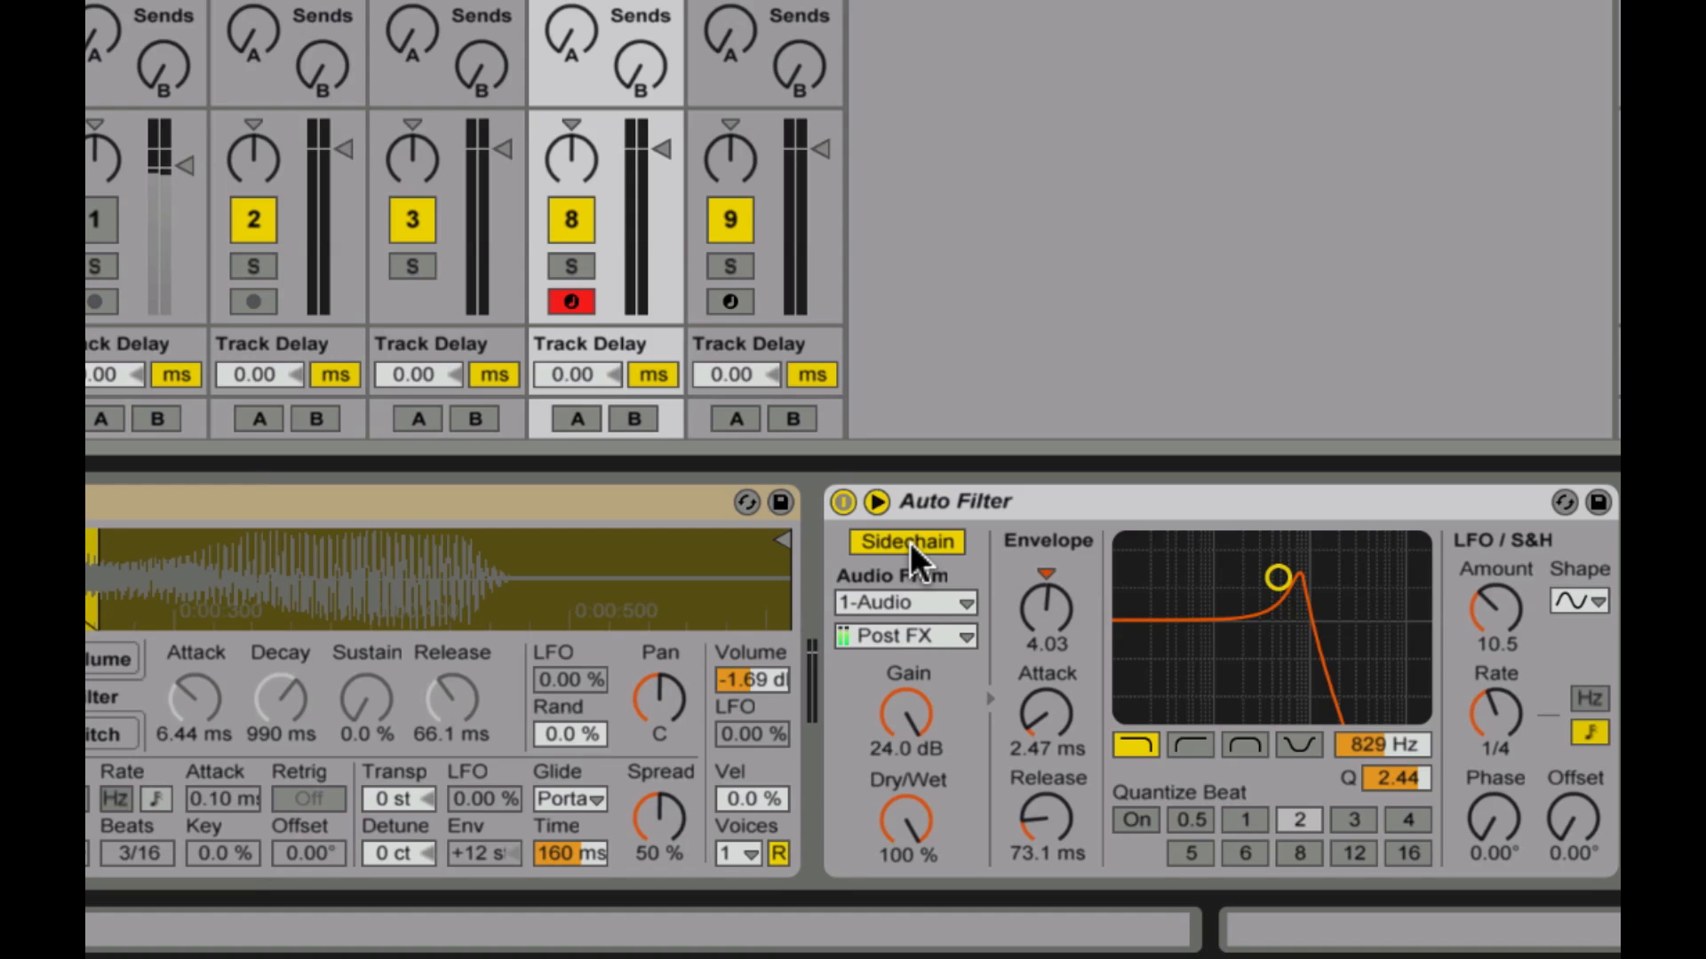
# Feed 1-Audio into the Auto Filter's enabled sidechain and raise track 1's volume slightly.
pyautogui.click(908, 543)
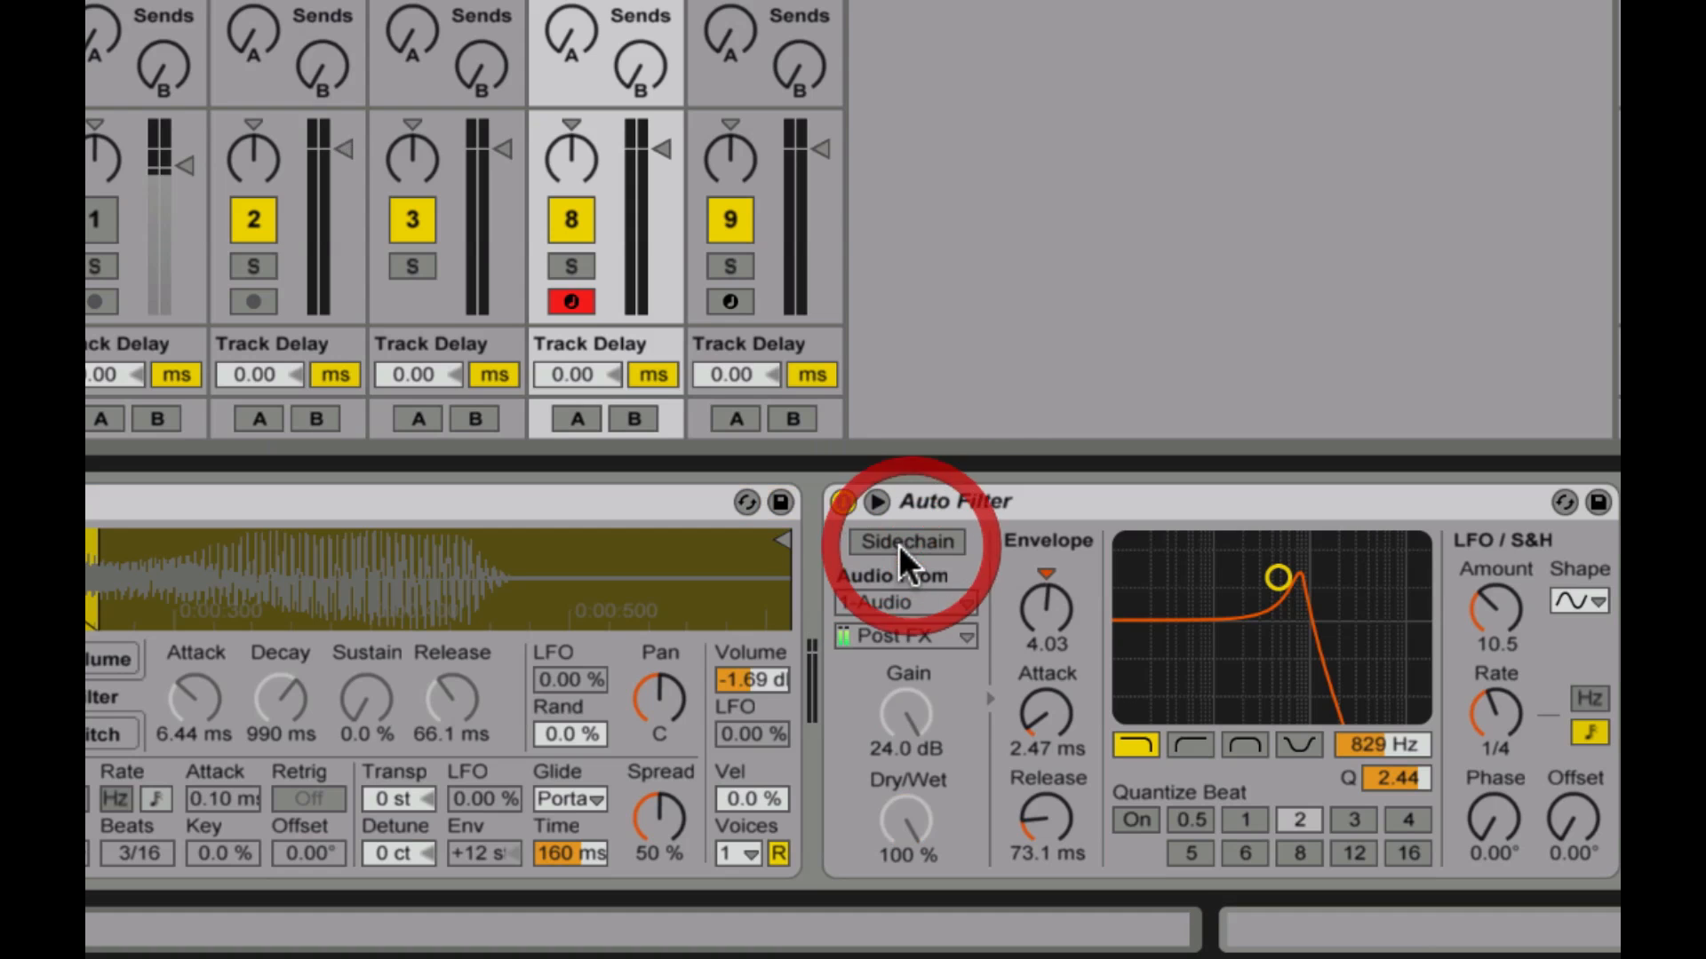
pyautogui.click(898, 543)
pyautogui.click(895, 602)
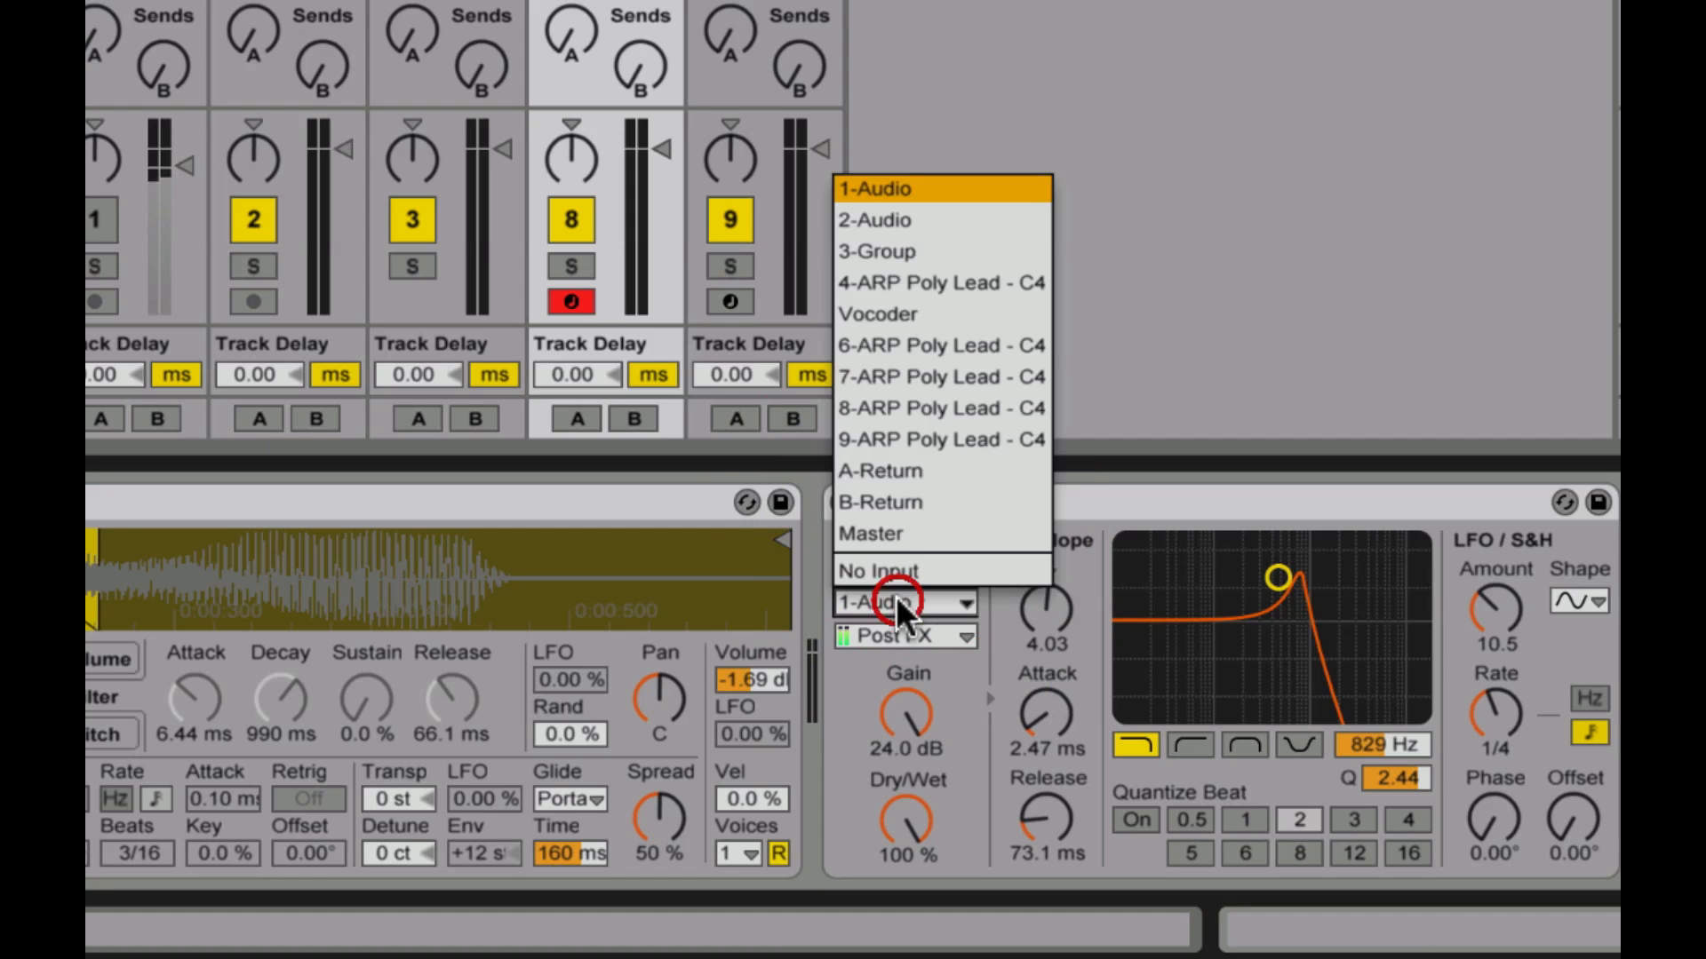
pyautogui.click(895, 190)
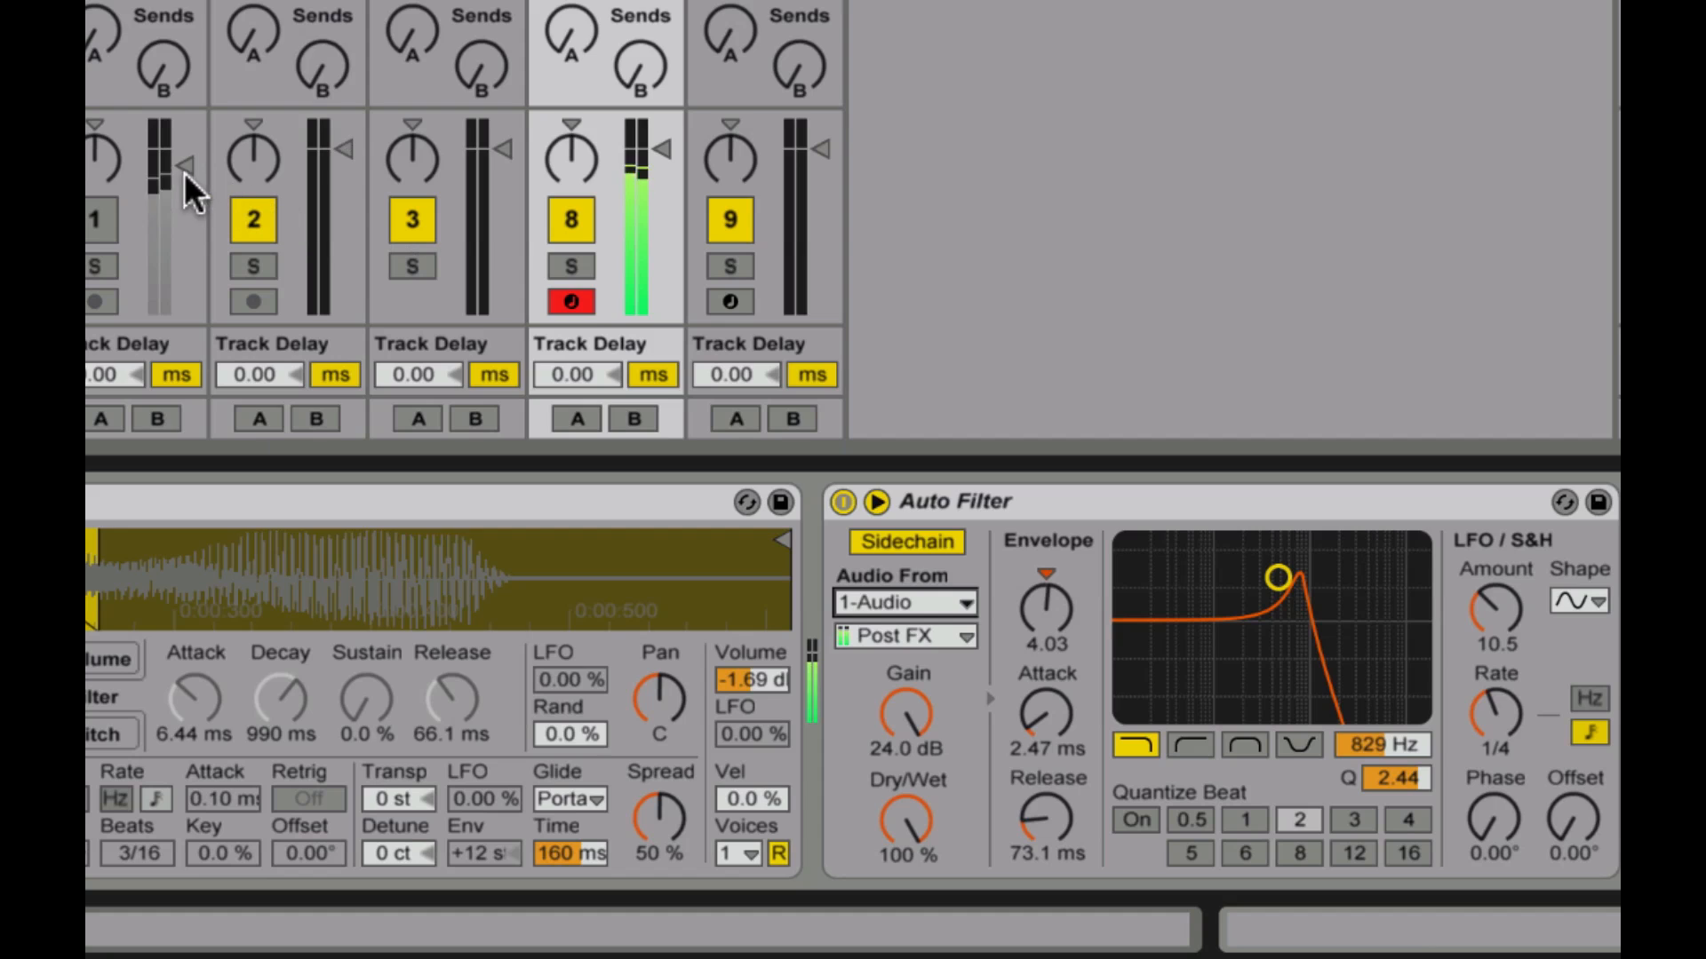
pyautogui.moveTo(184, 169); pyautogui.dragTo(186, 151)
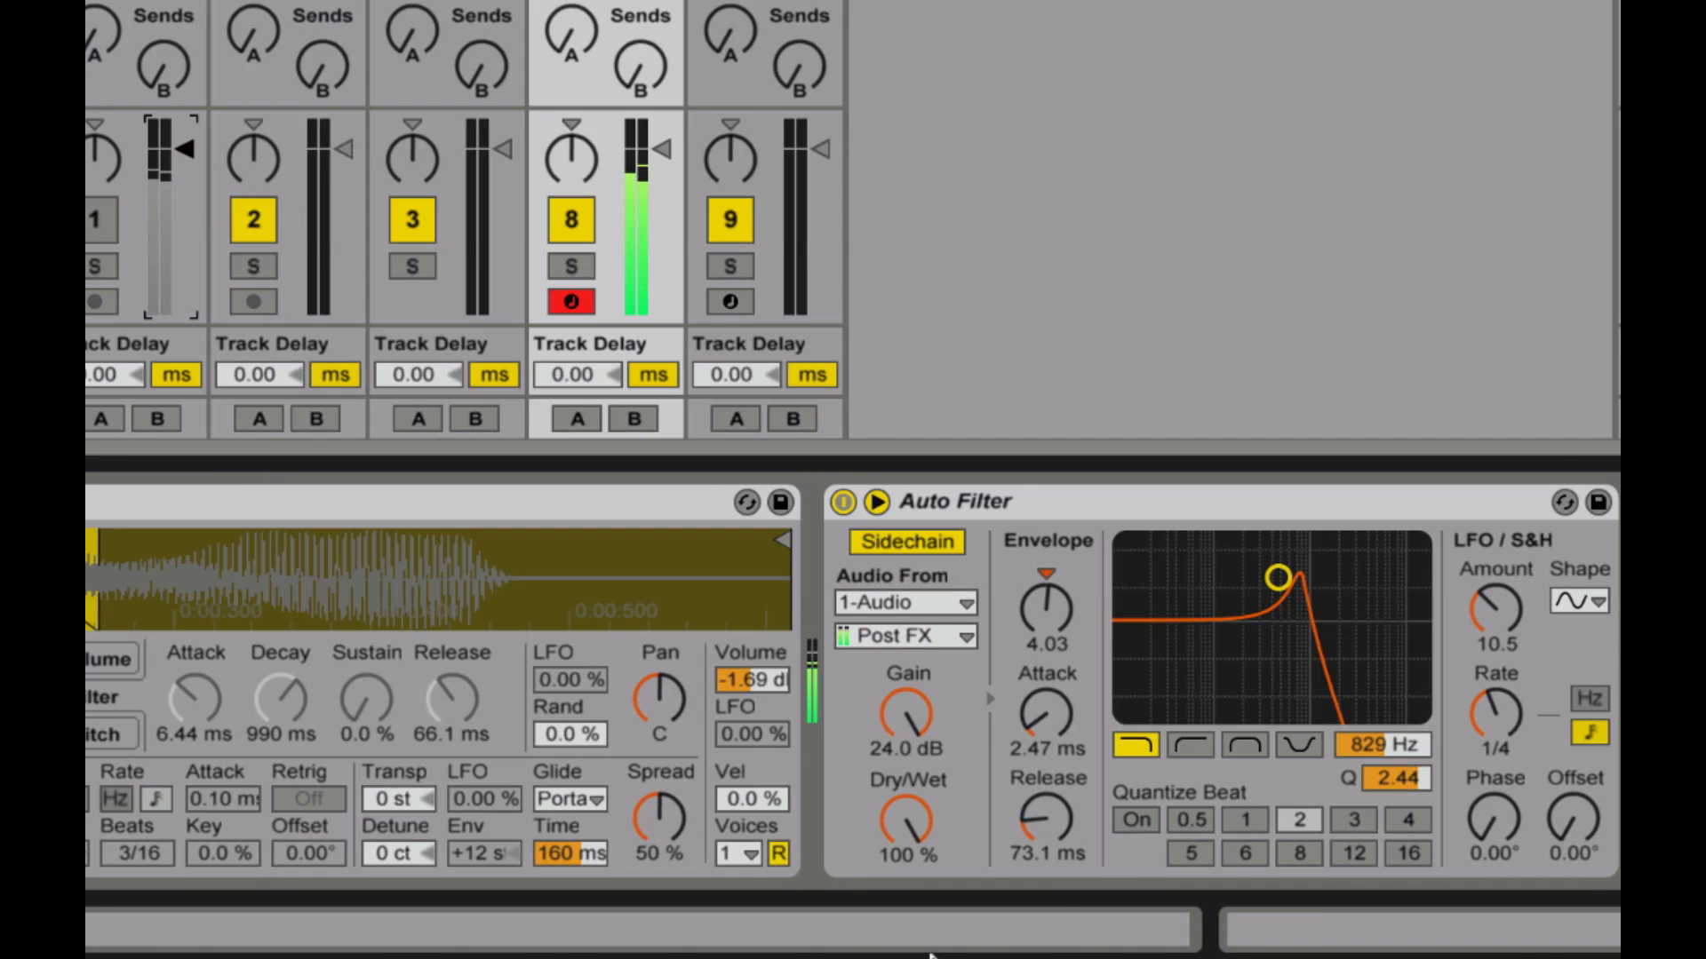
# Set the Auto Filter's LFO amount to 0, sidechain gain to 24 dB and cutoff frequency to 173 Hz.
pyautogui.moveTo(902, 716); pyautogui.dragTo(902, 817)
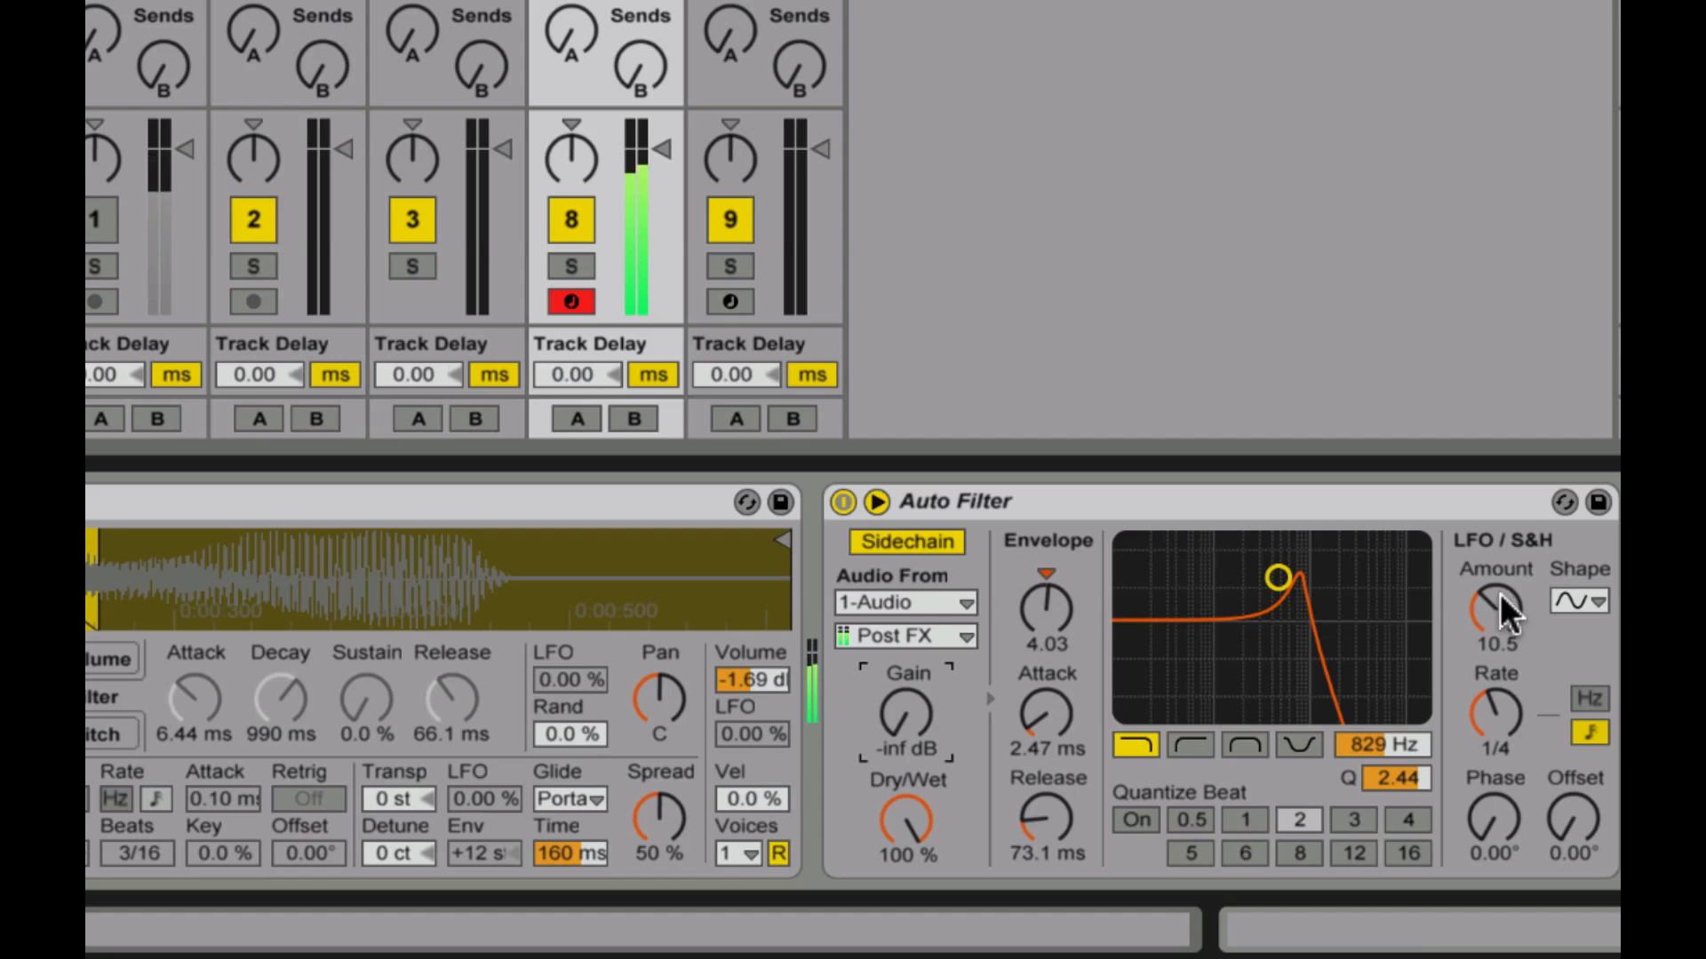
pyautogui.moveTo(1499, 593); pyautogui.dragTo(1500, 649)
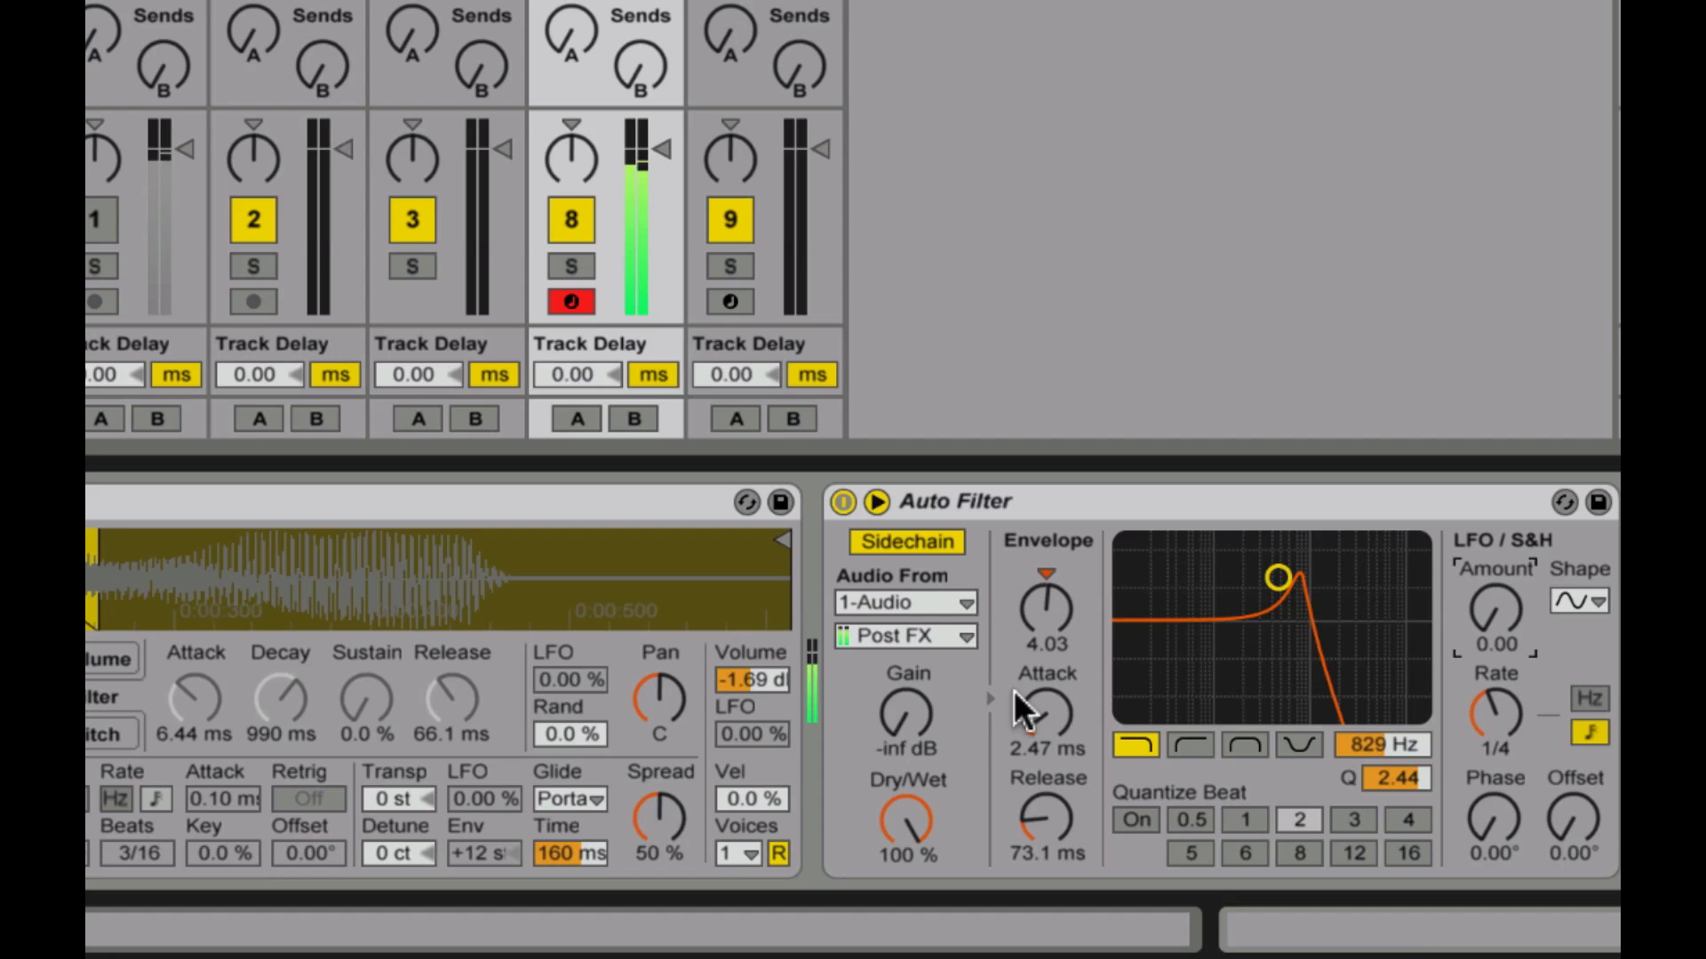
pyautogui.moveTo(899, 711); pyautogui.dragTo(899, 573)
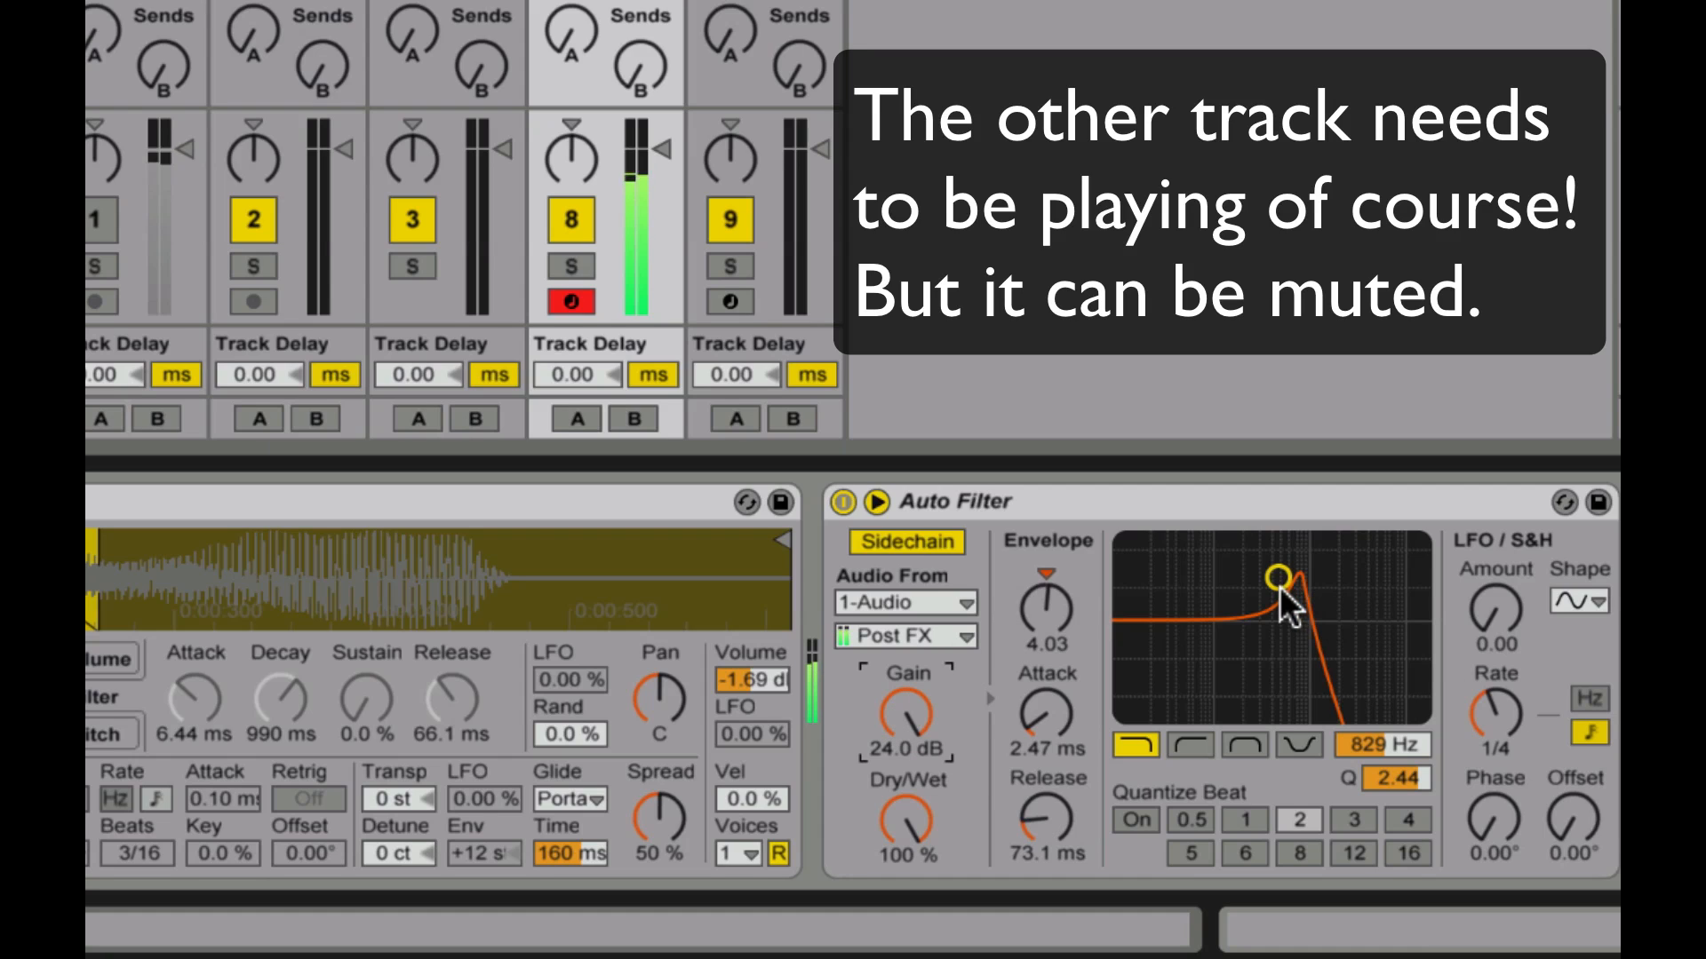
pyautogui.moveTo(1272, 583); pyautogui.dragTo(1208, 578)
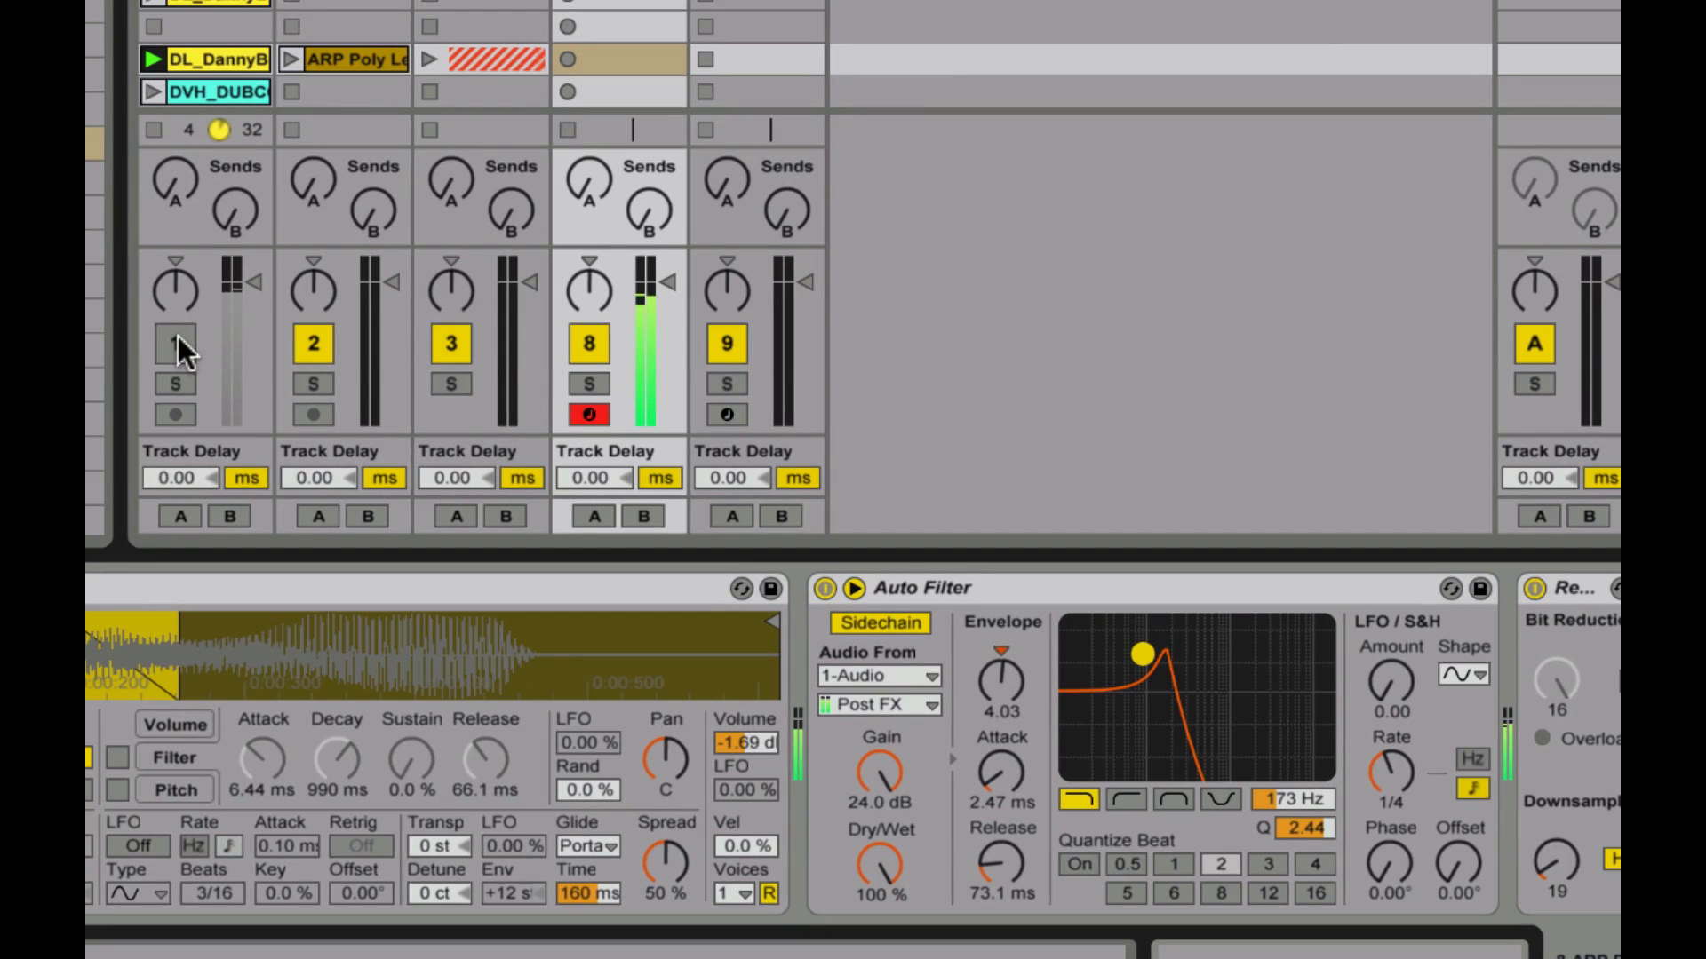
# Unmute track 1 and set the Auto Filter's LFO rate to 1/8 with the LFO amount at 0.
pyautogui.click(178, 339)
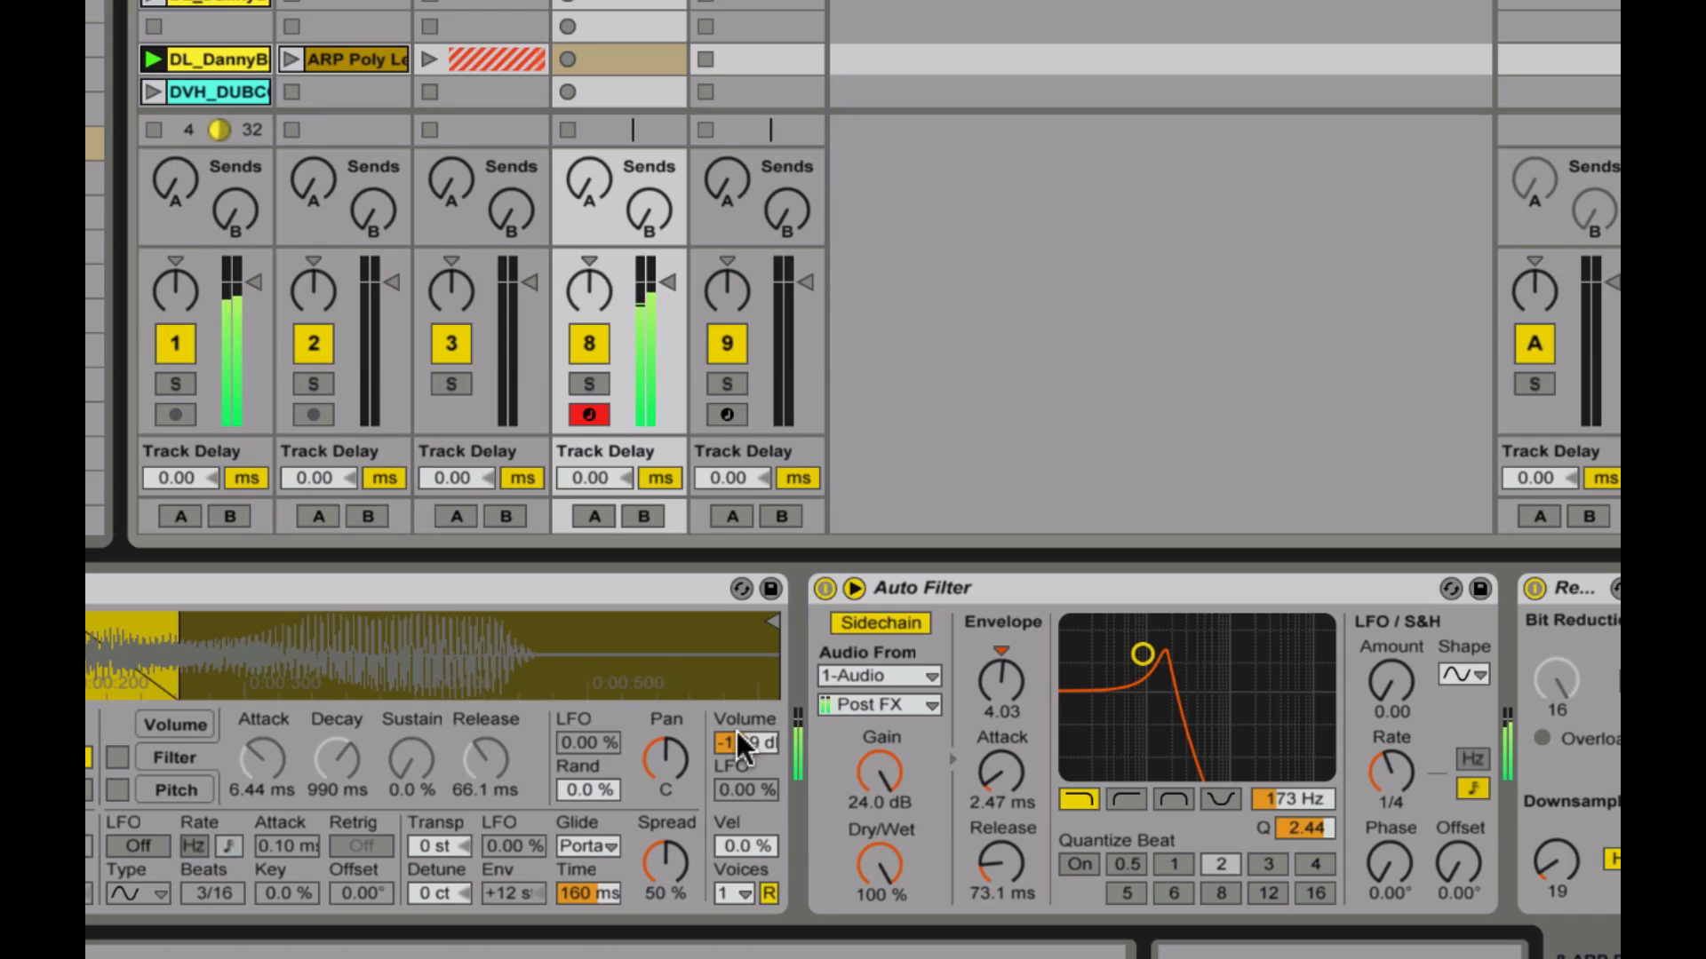
pyautogui.moveTo(871, 764)
pyautogui.mouseDown()
pyautogui.moveTo(870, 798)
pyautogui.moveTo(871, 759)
pyautogui.mouseUp()
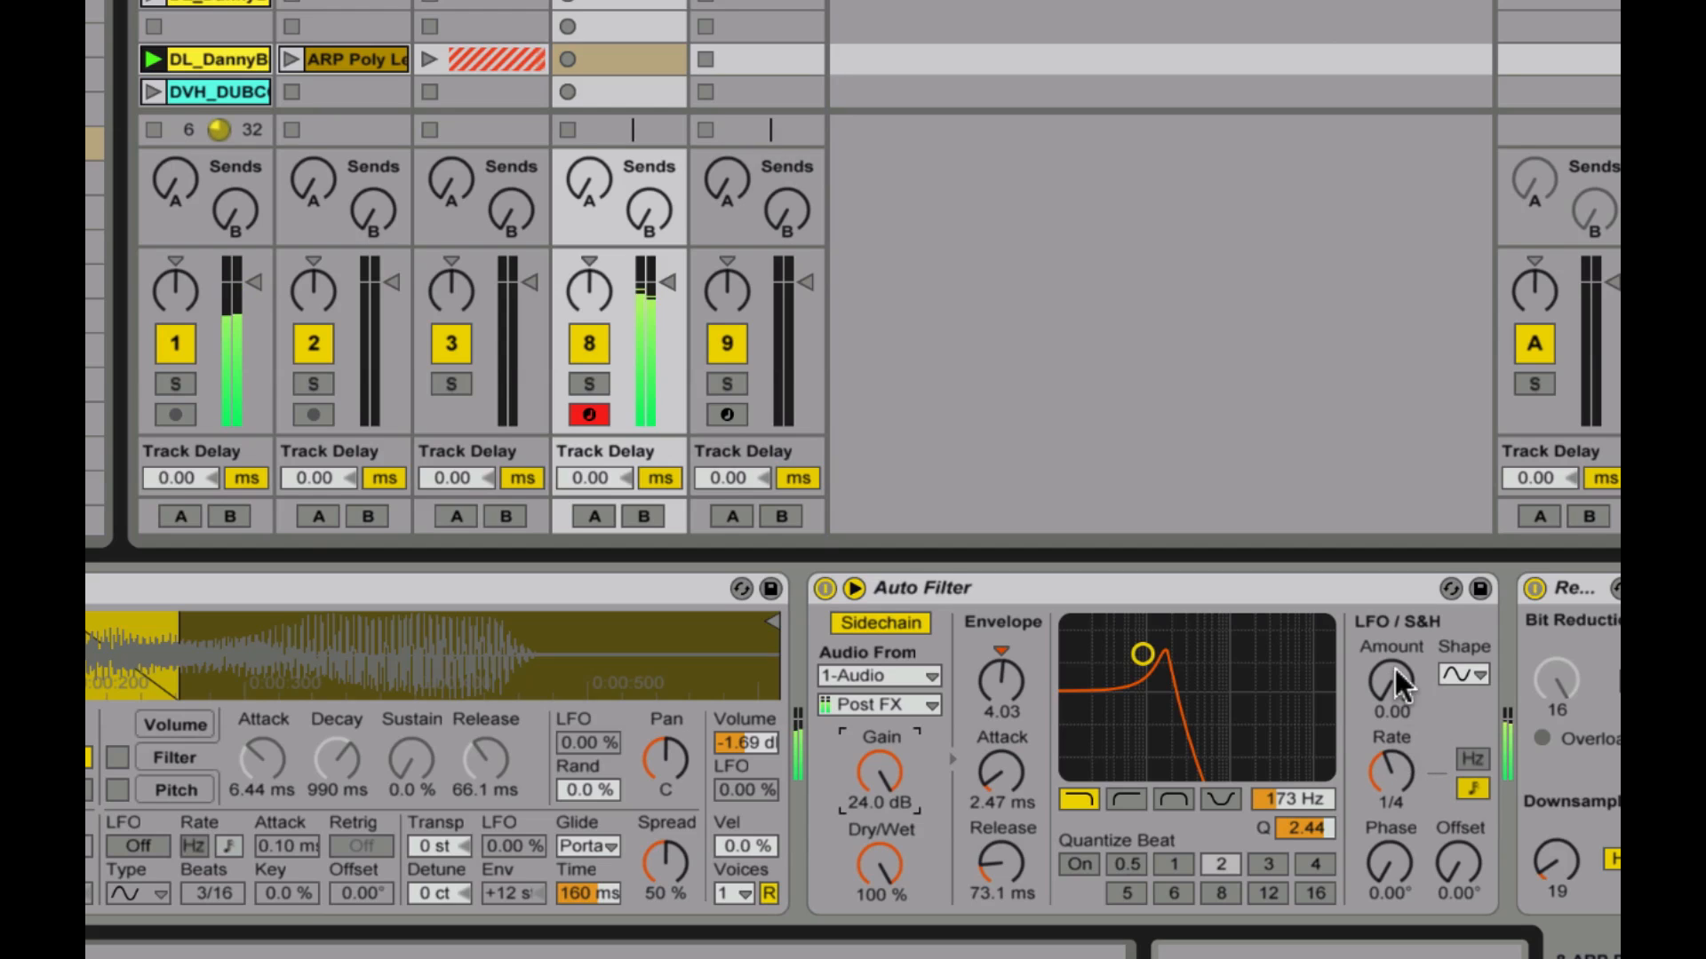
pyautogui.moveTo(1393, 756); pyautogui.dragTo(1393, 744)
pyautogui.click(1393, 680)
pyautogui.moveTo(1392, 680)
pyautogui.mouseDown()
pyautogui.moveTo(1393, 659)
pyautogui.moveTo(1392, 686)
pyautogui.mouseUp()
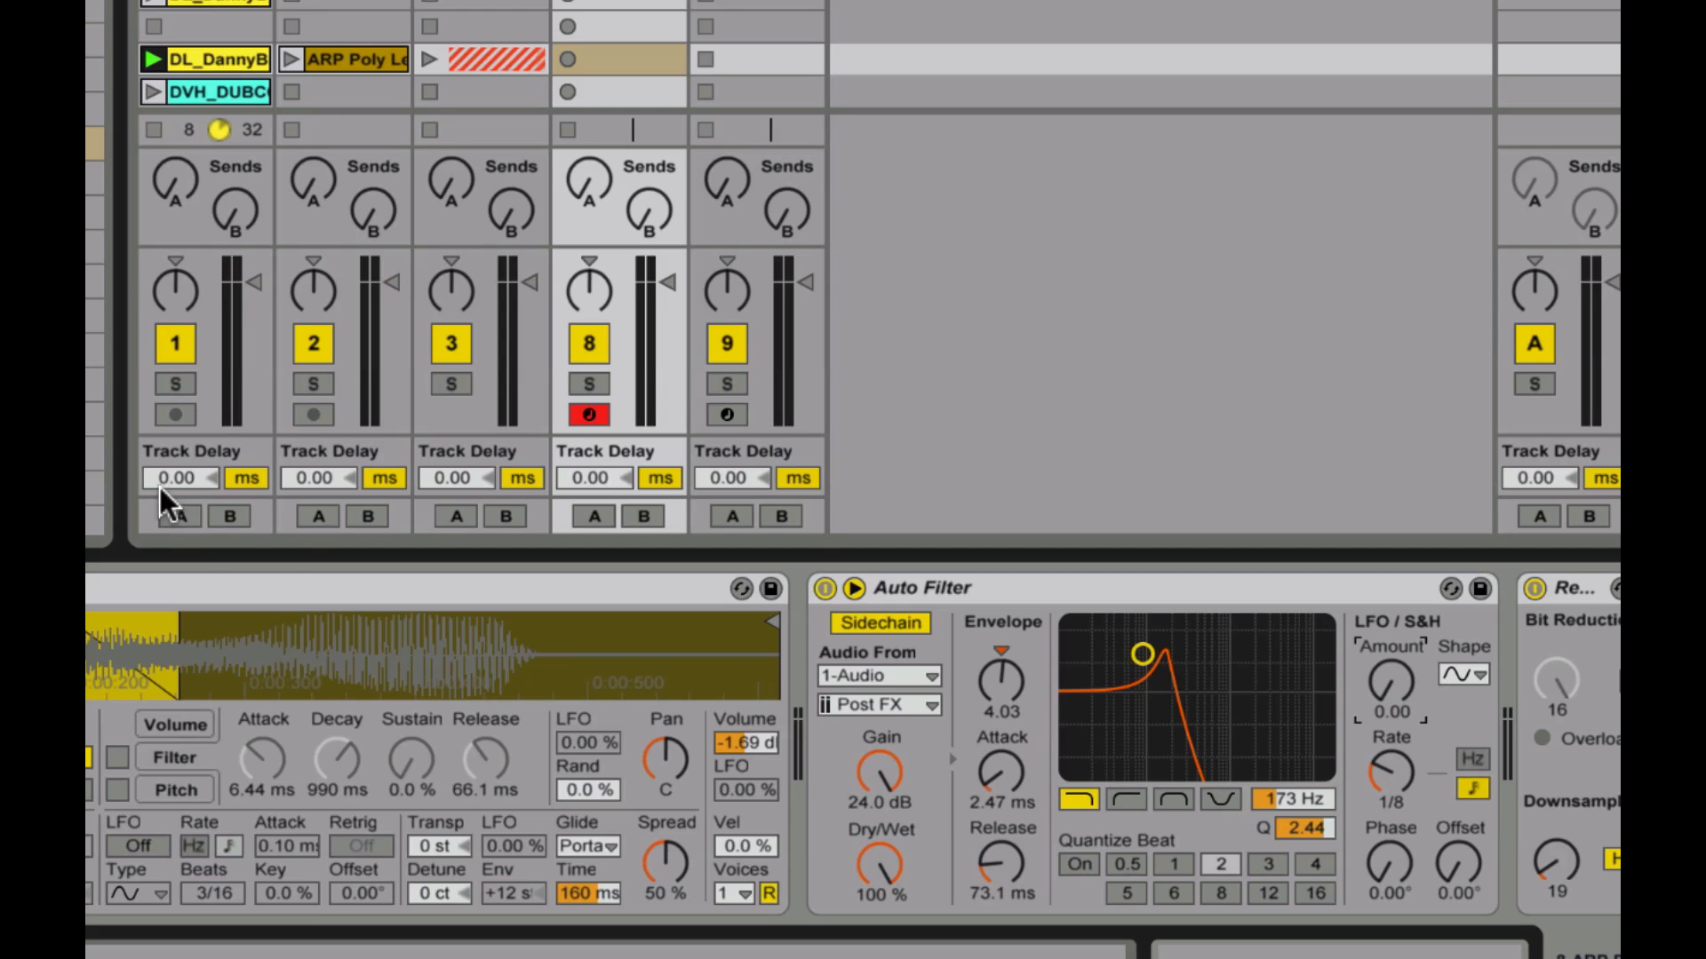
# Relaunch track 1's drum loop and try the high-pass, low-pass and notch types on track 8's Auto Filter, settling on band-pass.
pyautogui.click(151, 64)
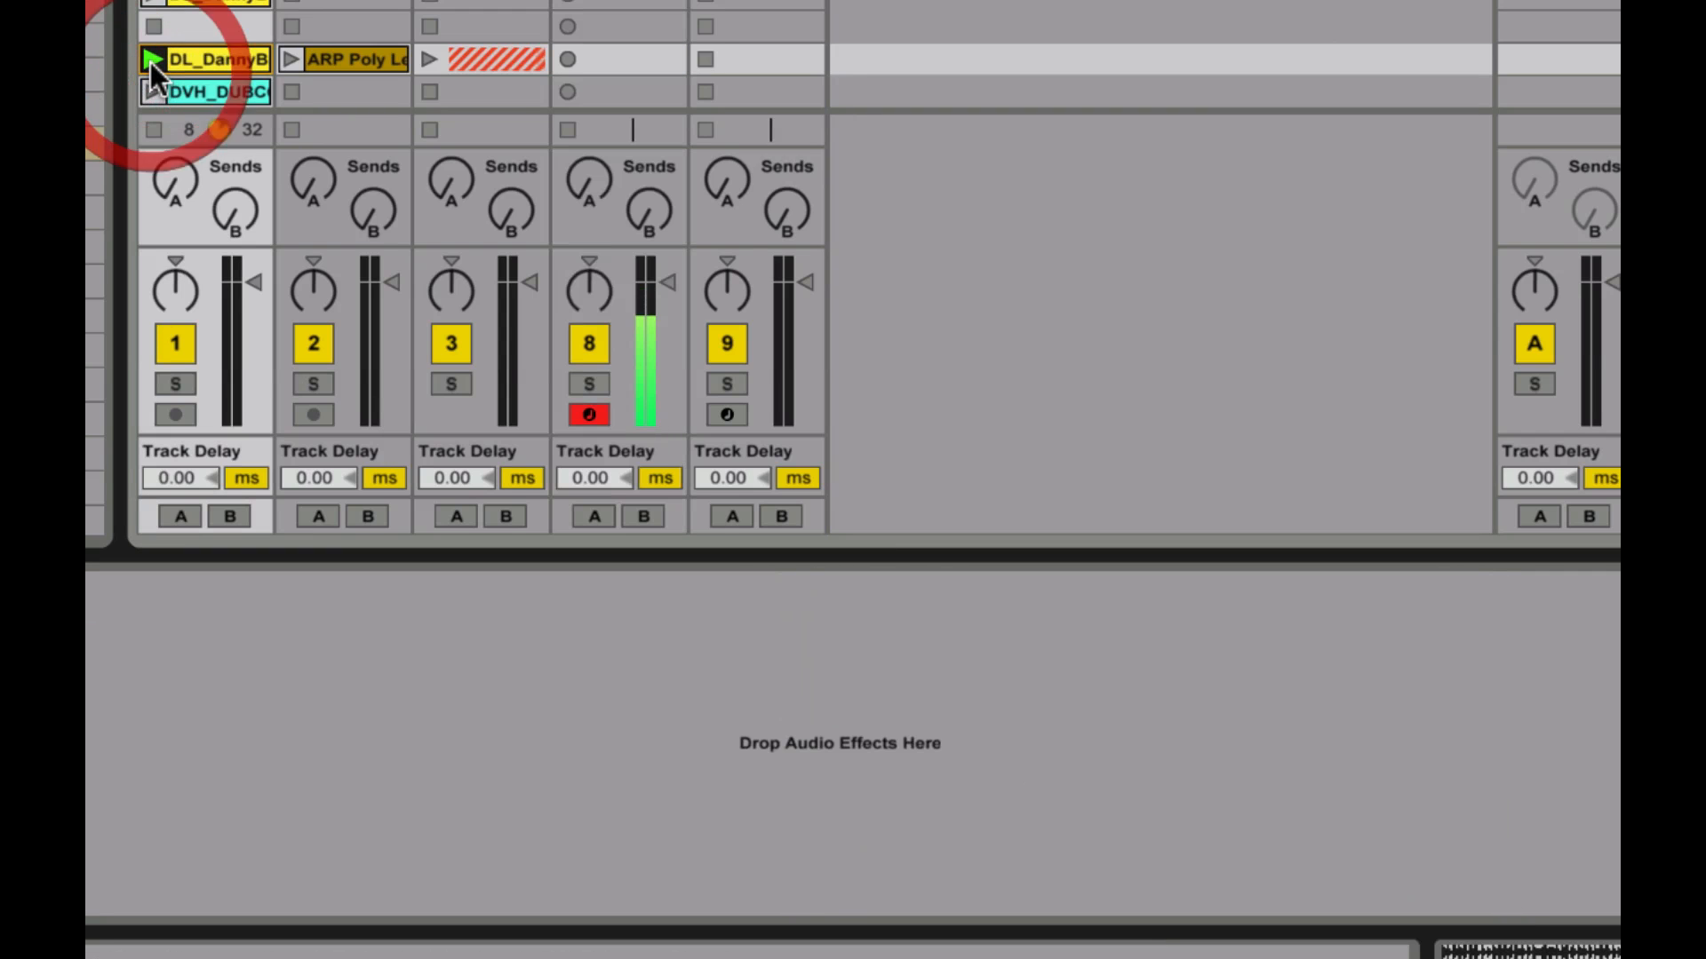
pyautogui.click(627, 61)
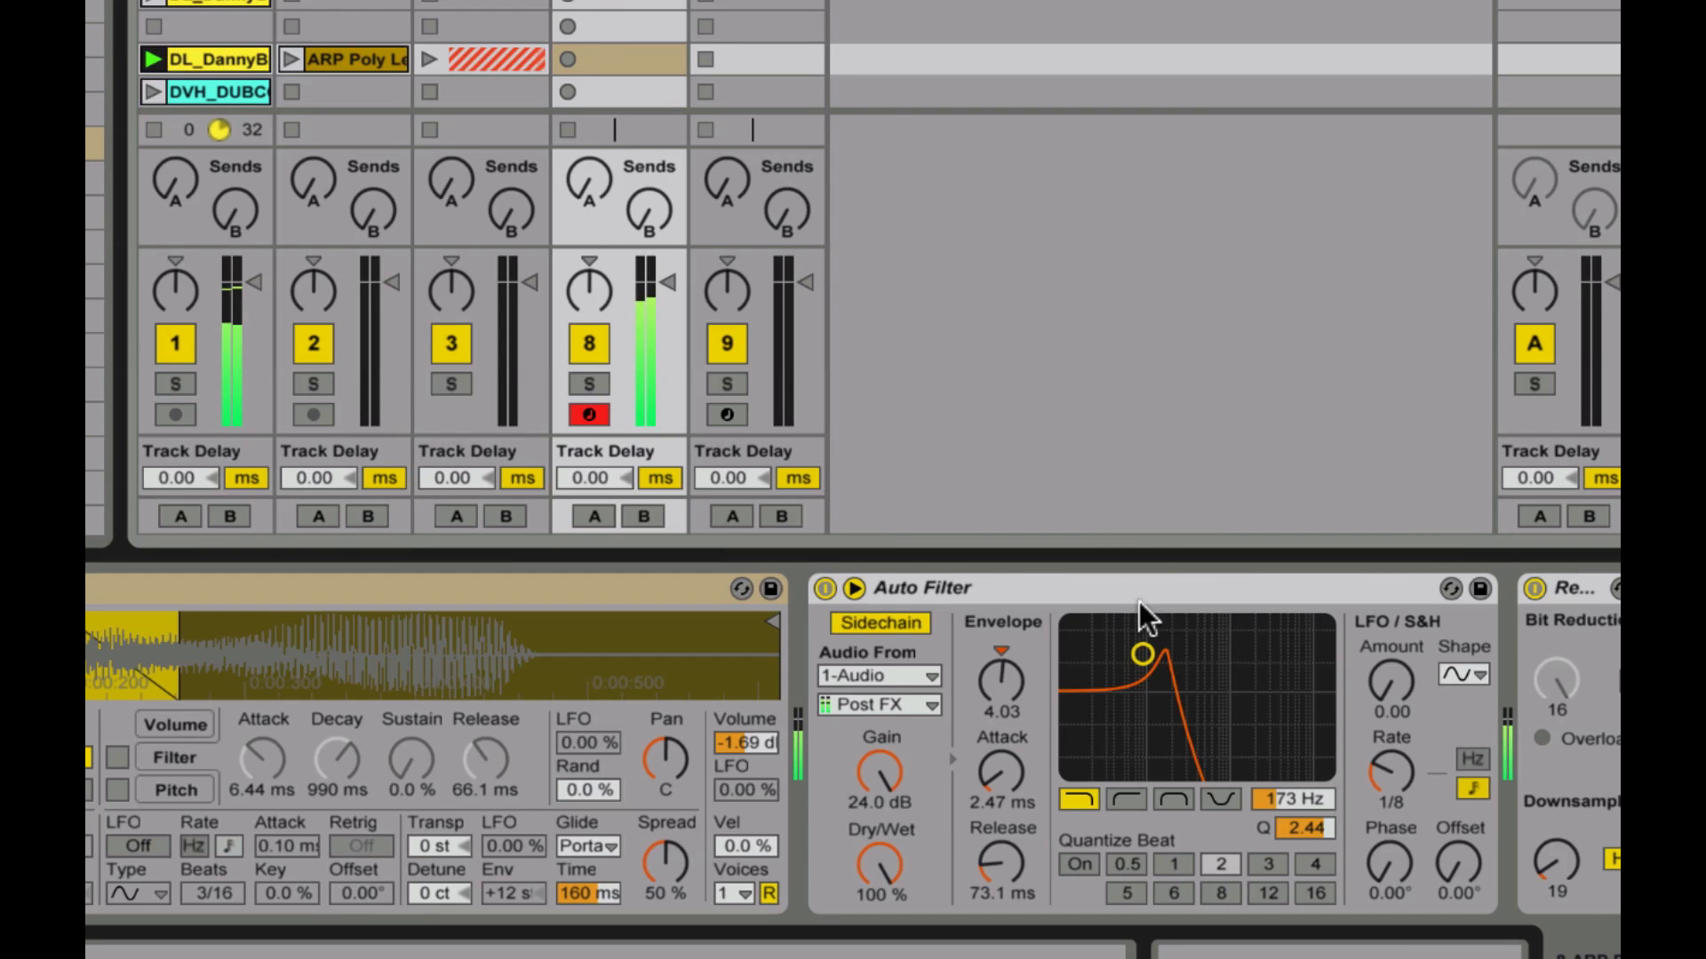
pyautogui.click(1137, 787)
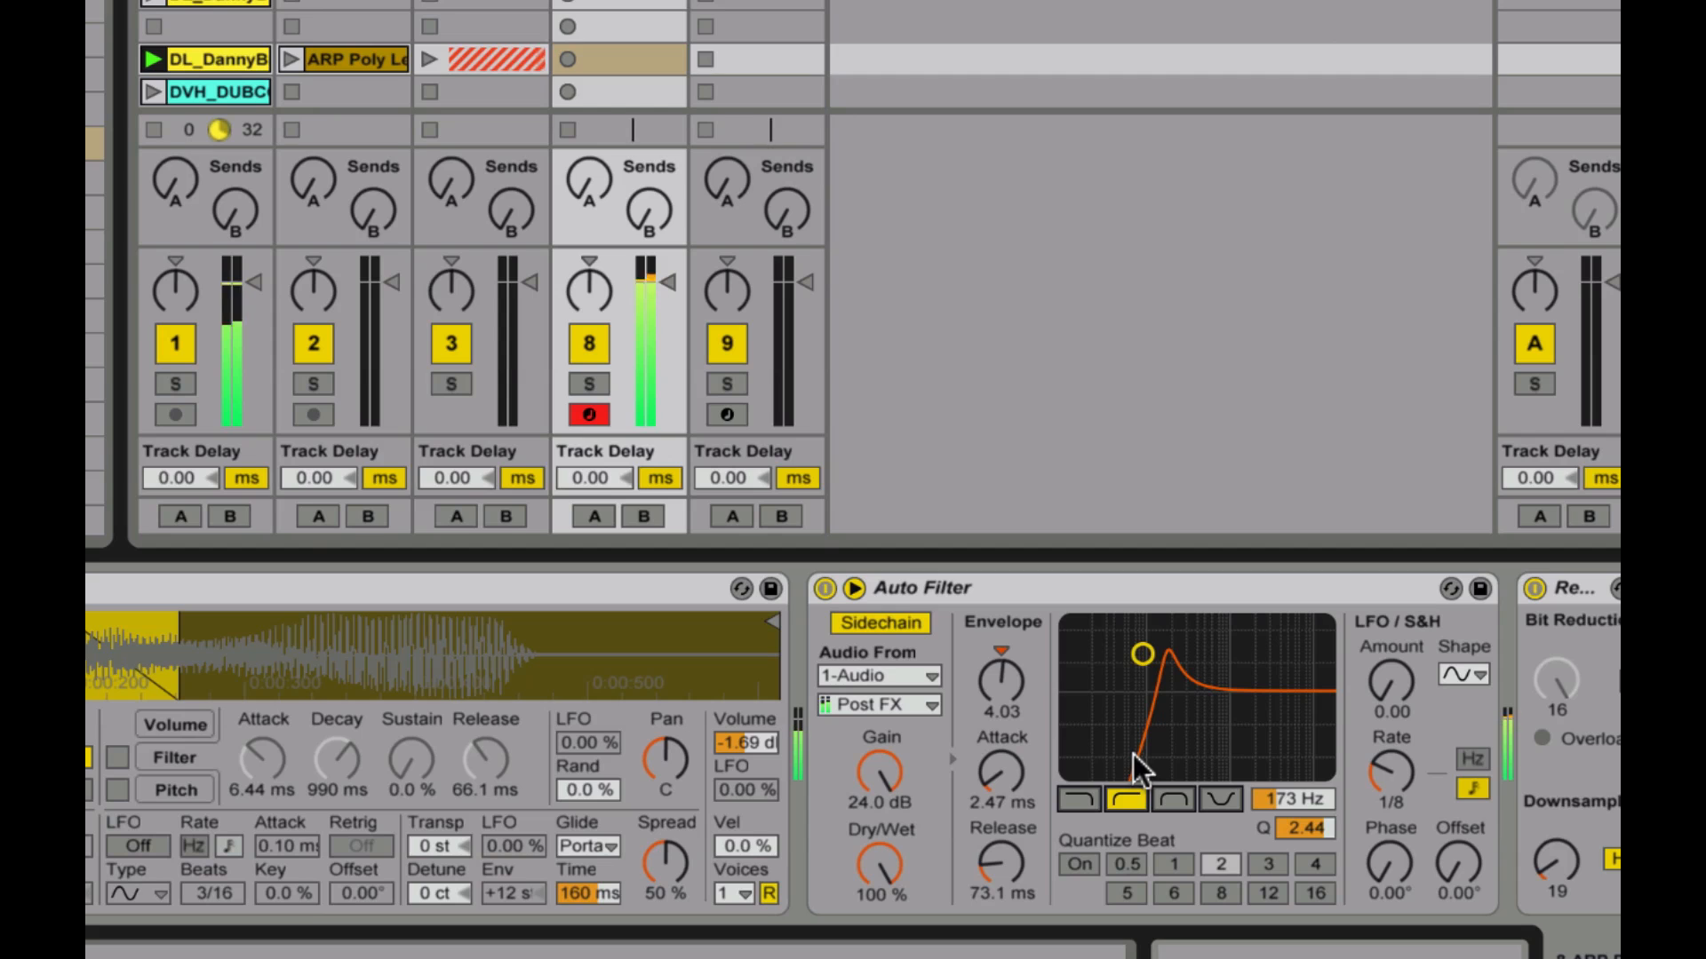
pyautogui.click(1080, 799)
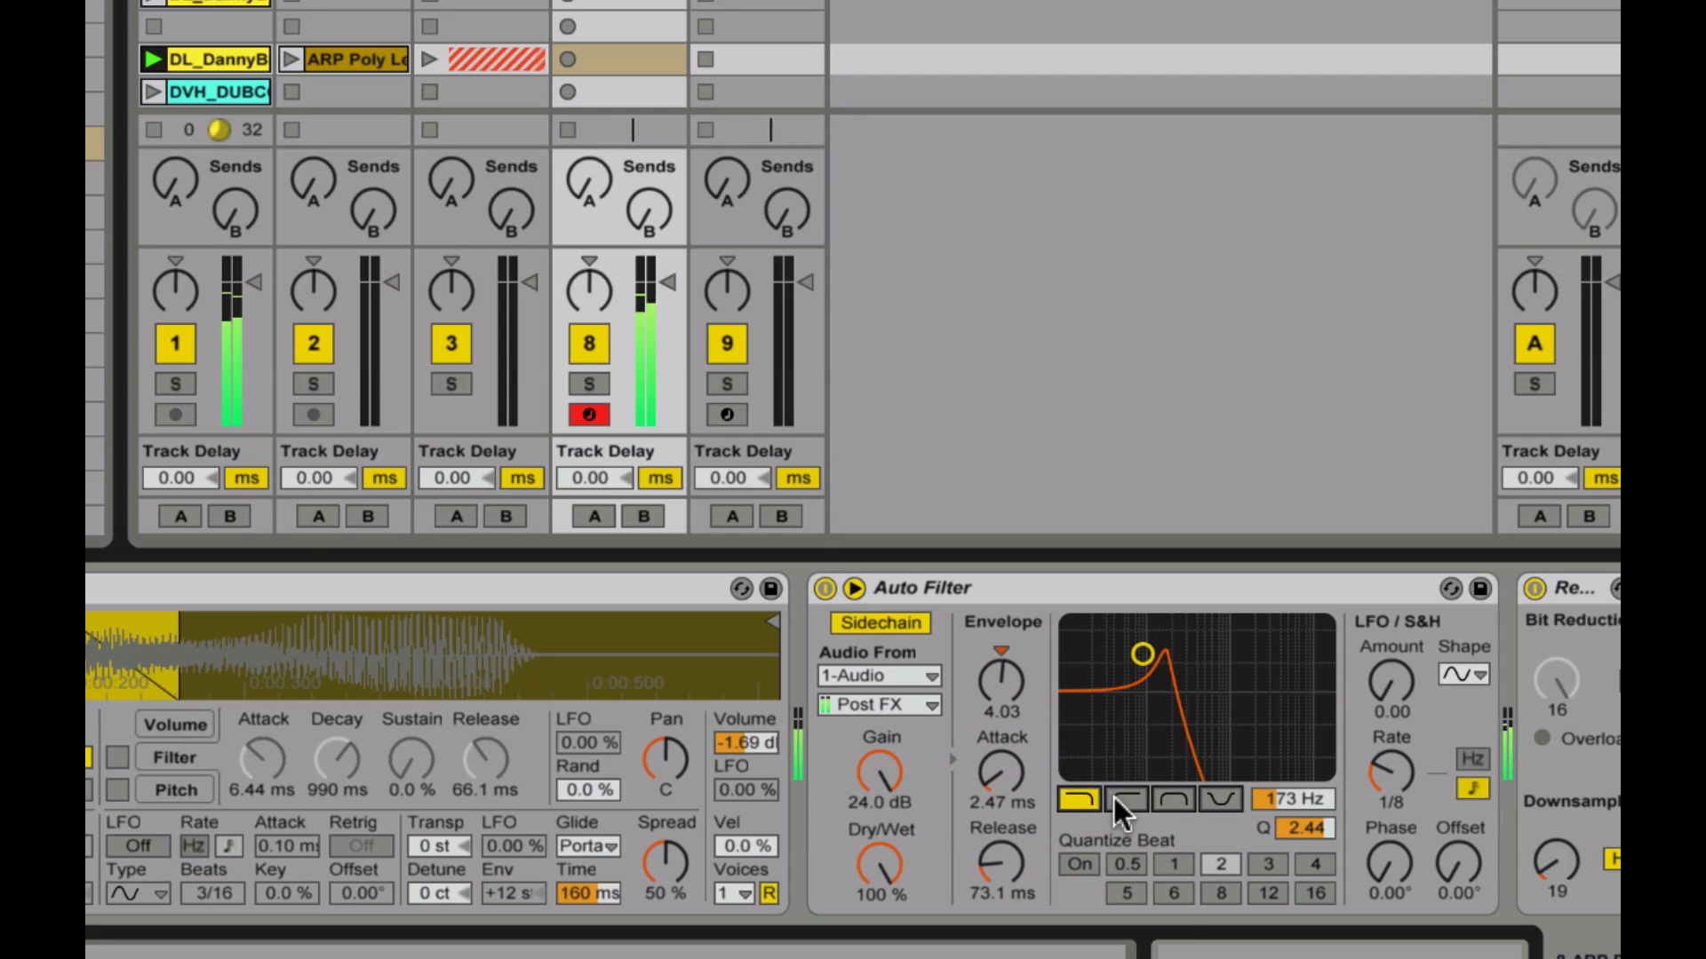
pyautogui.click(1121, 795)
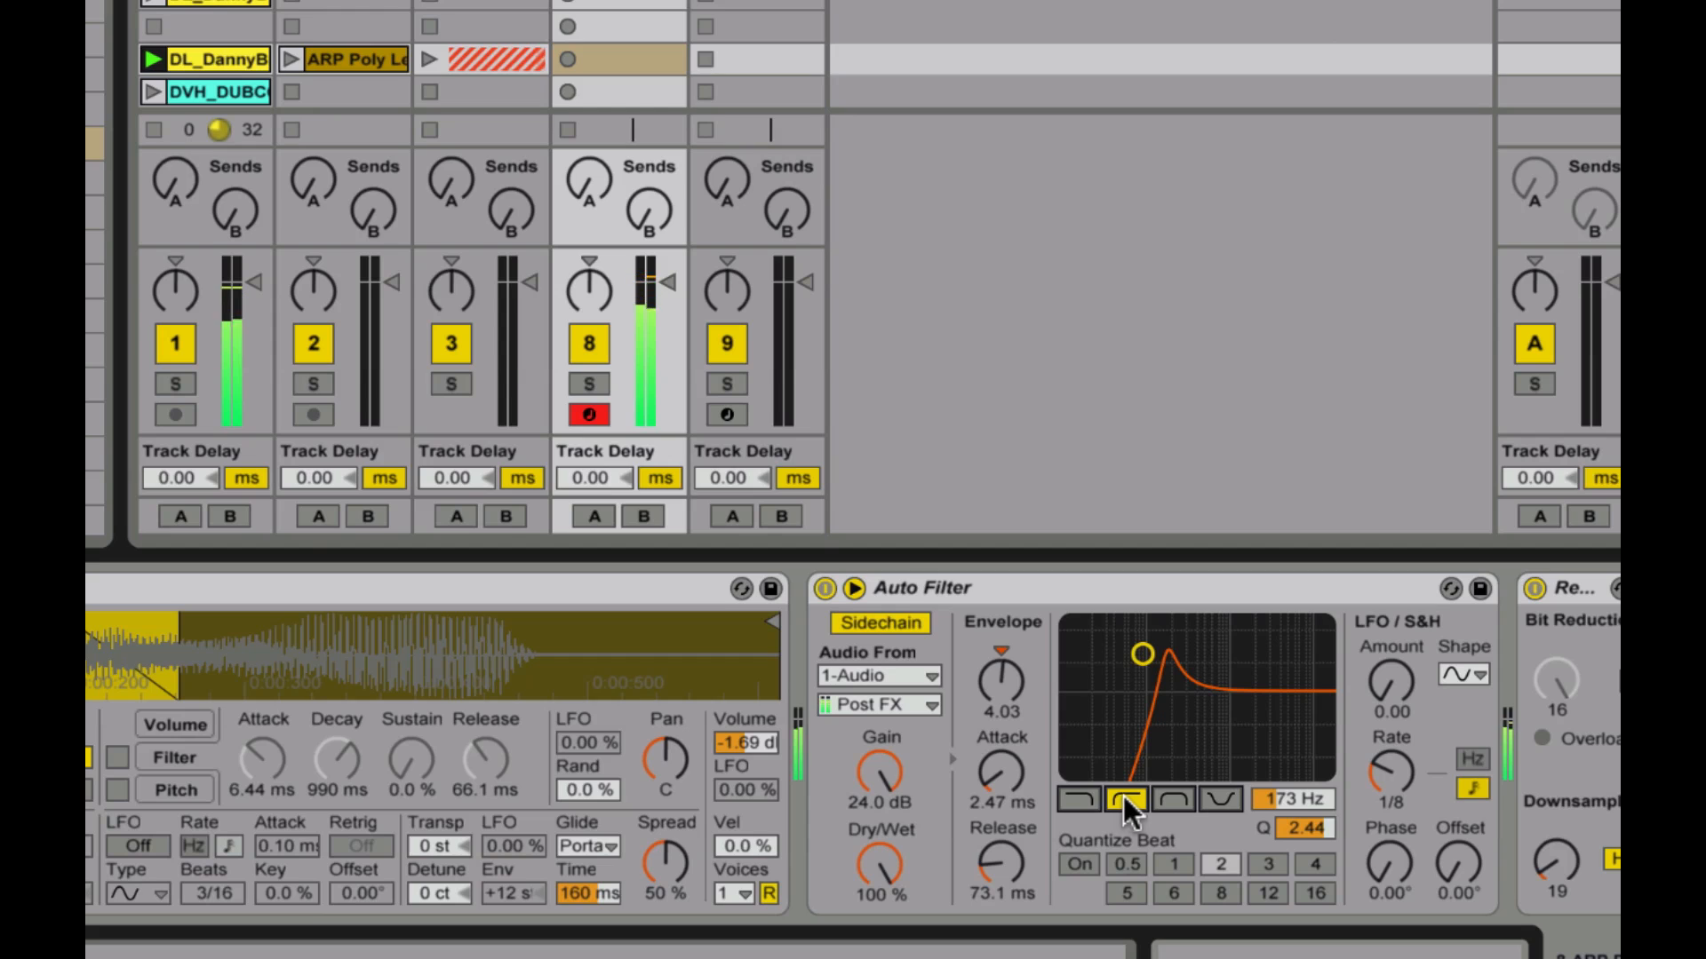
pyautogui.click(1175, 799)
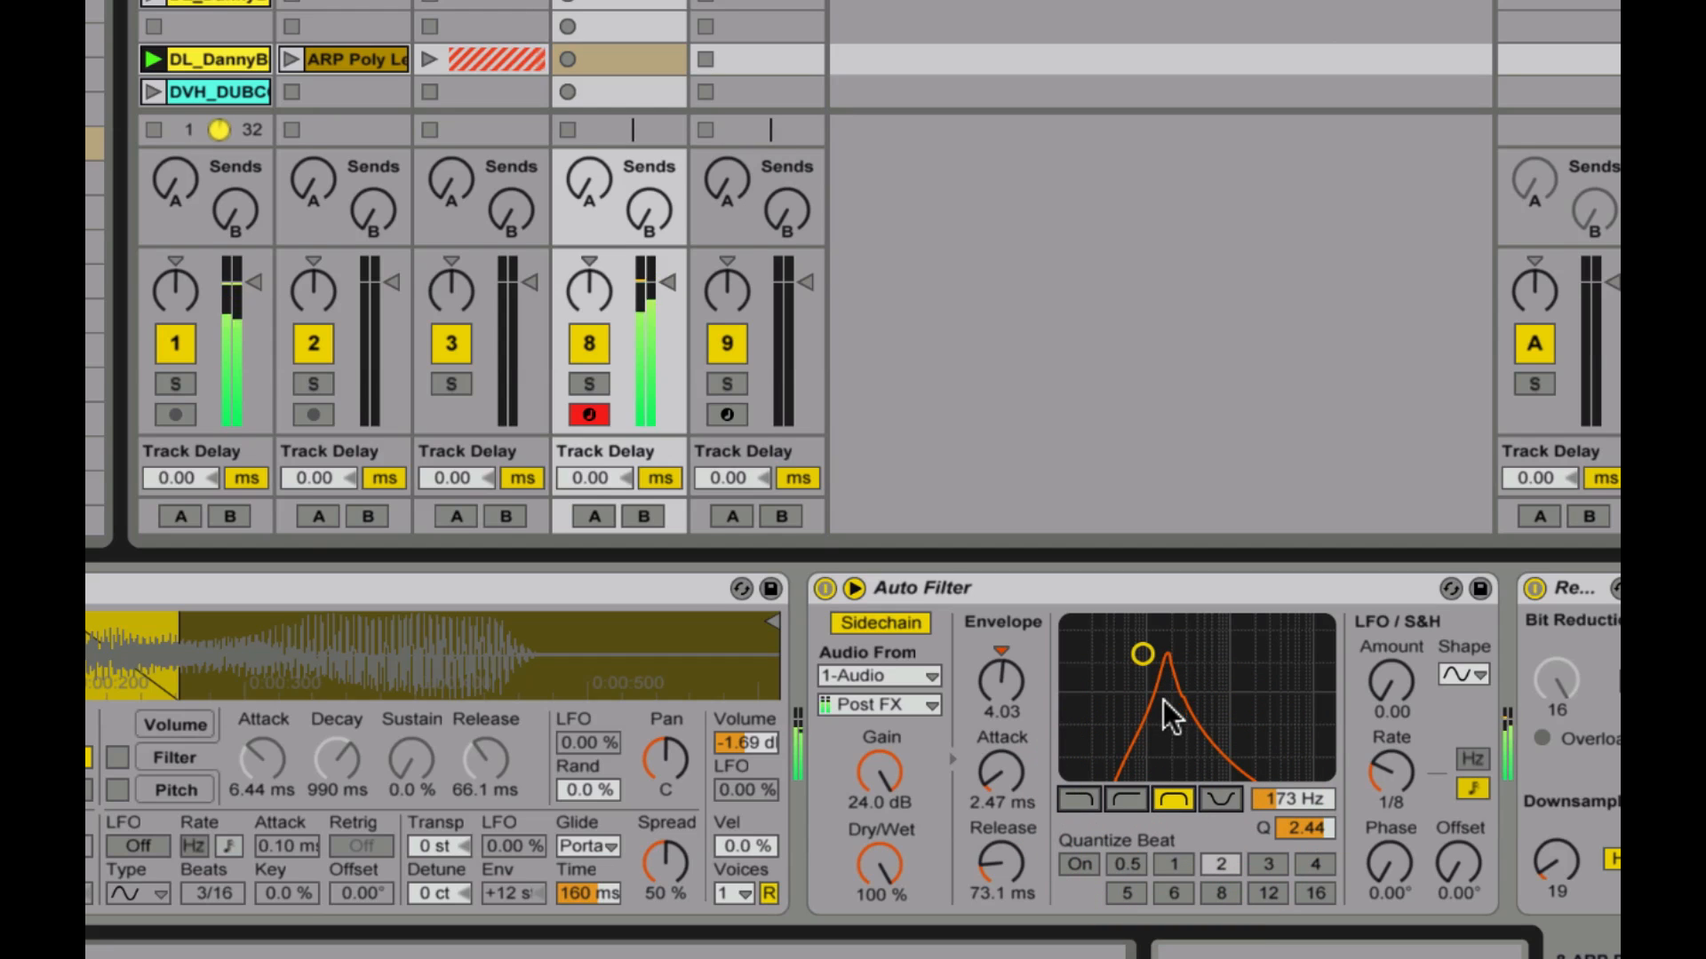
pyautogui.click(1219, 798)
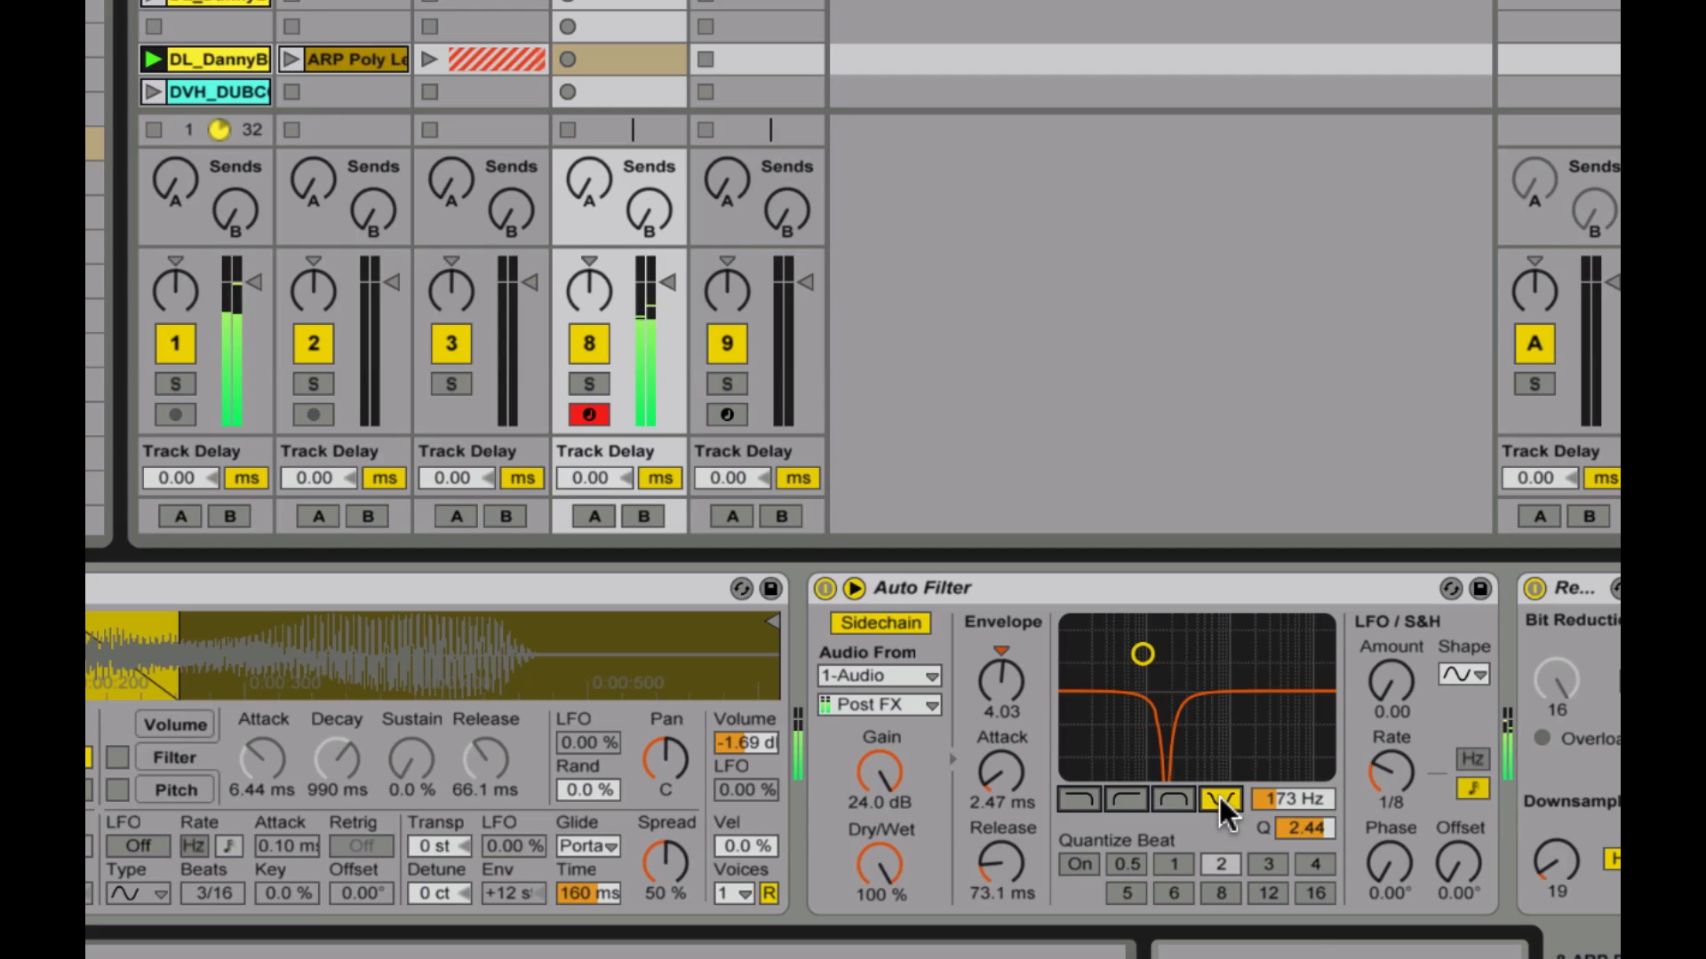
pyautogui.click(1170, 793)
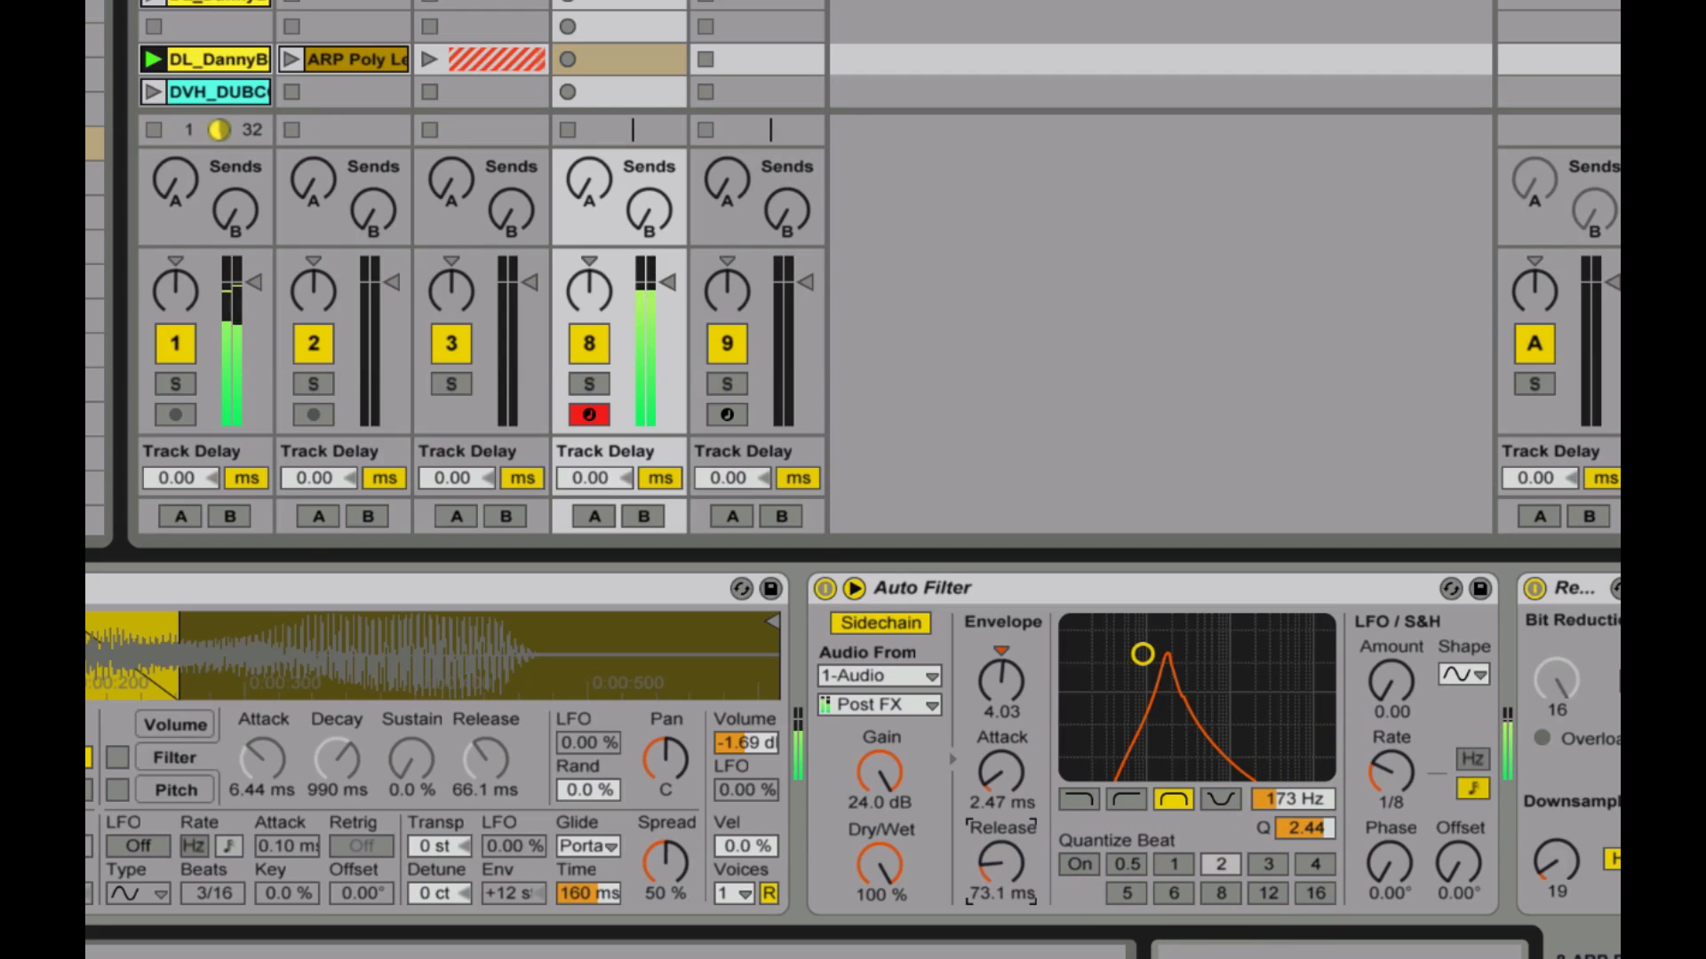
# Set the Auto Filter's envelope release to 25.5 ms and attack to 1.52 ms, and raise its LFO phase.
pyautogui.moveTo(983, 849); pyautogui.dragTo(983, 867)
pyautogui.moveTo(995, 853); pyautogui.dragTo(1001, 780)
pyautogui.moveTo(1004, 675)
pyautogui.mouseDown()
pyautogui.moveTo(1004, 654)
pyautogui.moveTo(1004, 675)
pyautogui.mouseUp()
pyautogui.moveTo(1391, 865); pyautogui.dragTo(1391, 789)
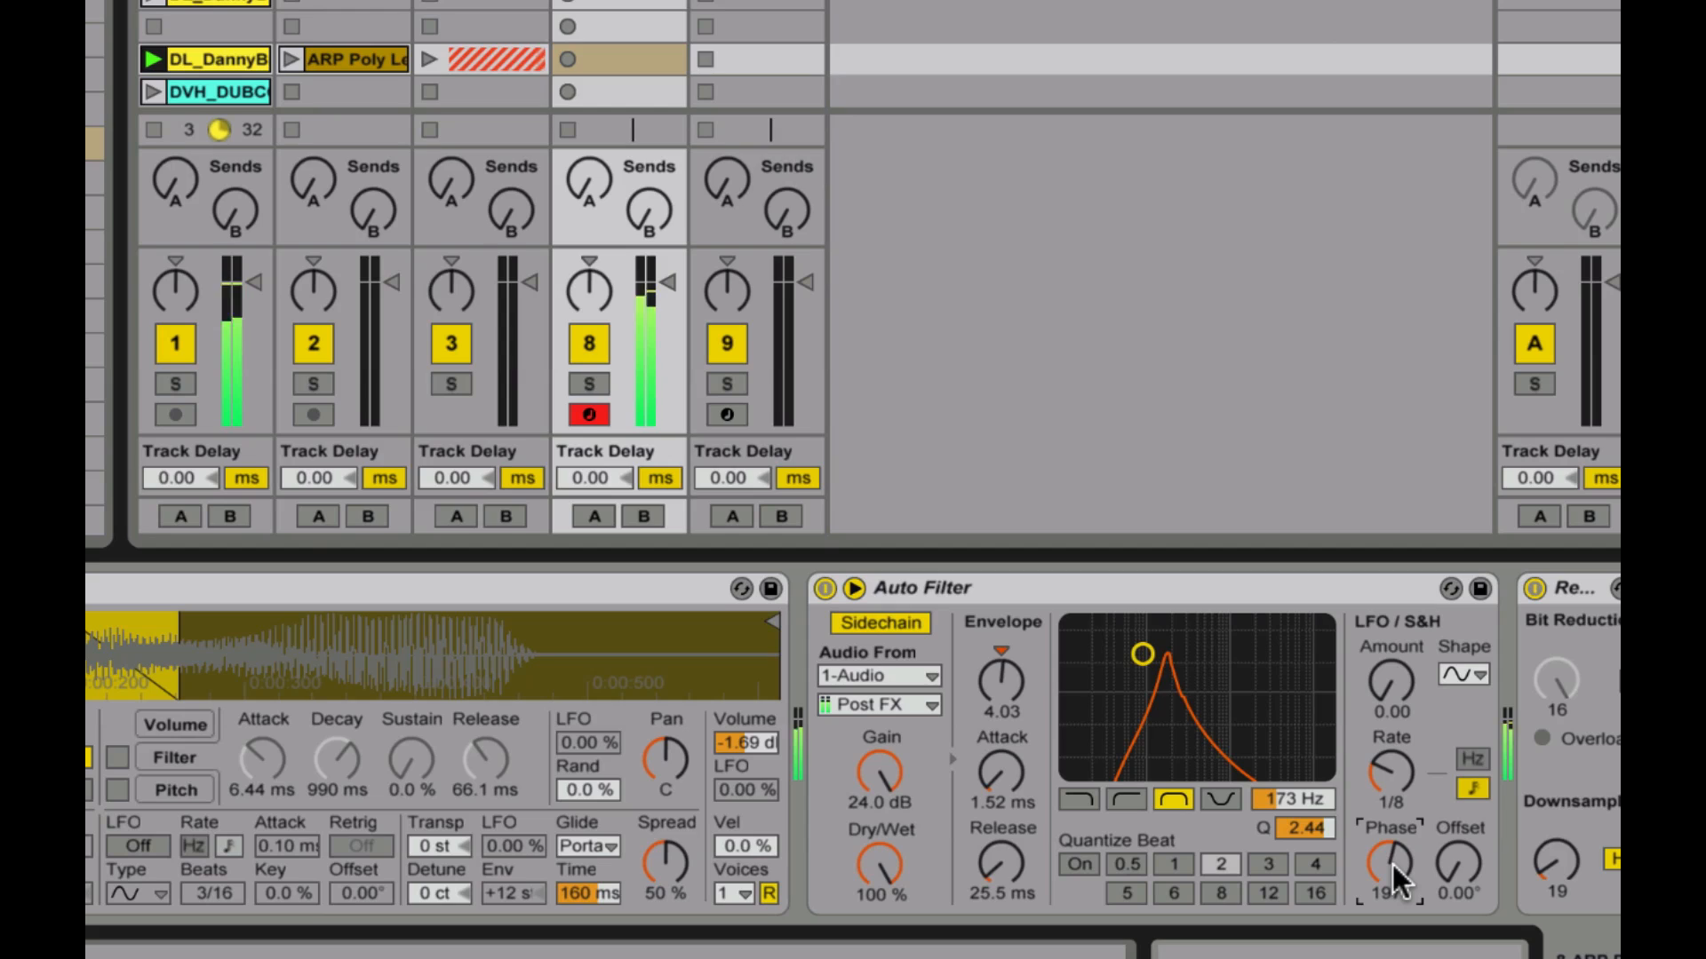